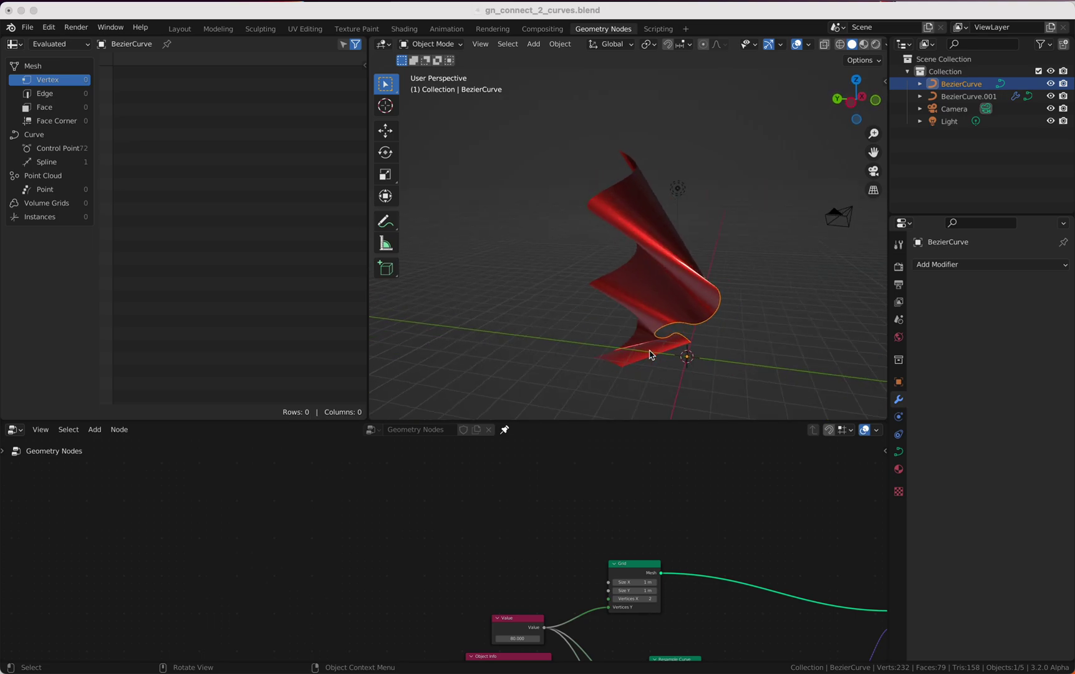
scroll(649, 354, right, 5)
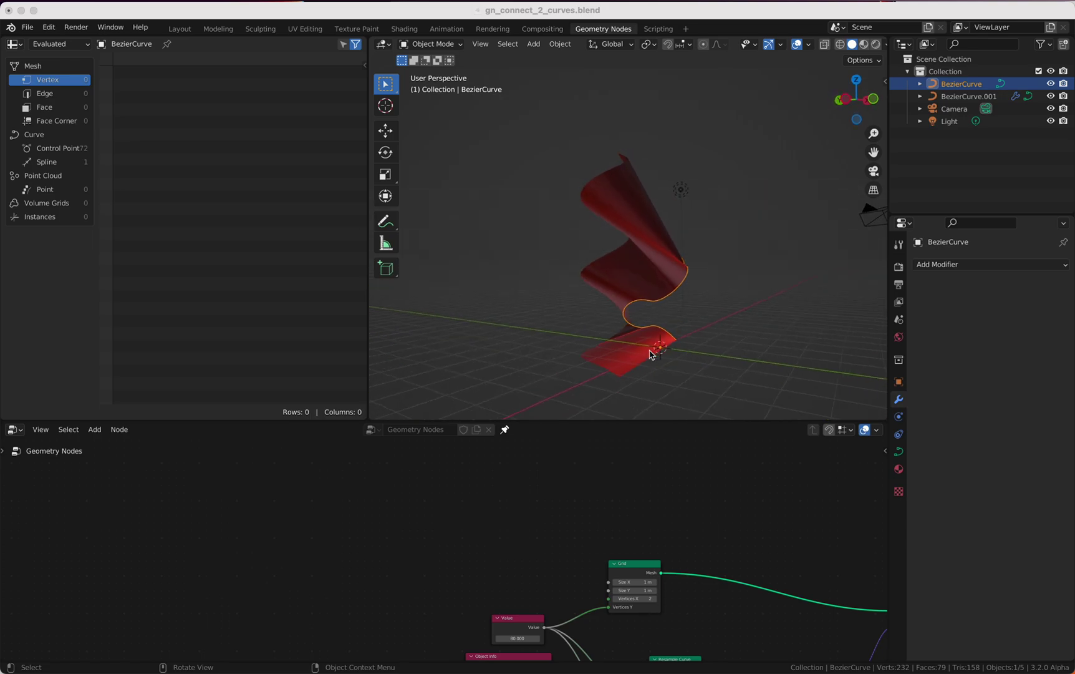
- Examine the finished surface from several angles and inspect its two source curves, BezierCurve and BezierCurve.001, in Edit Mode
click(647, 309)
click(648, 310)
key(Tab)
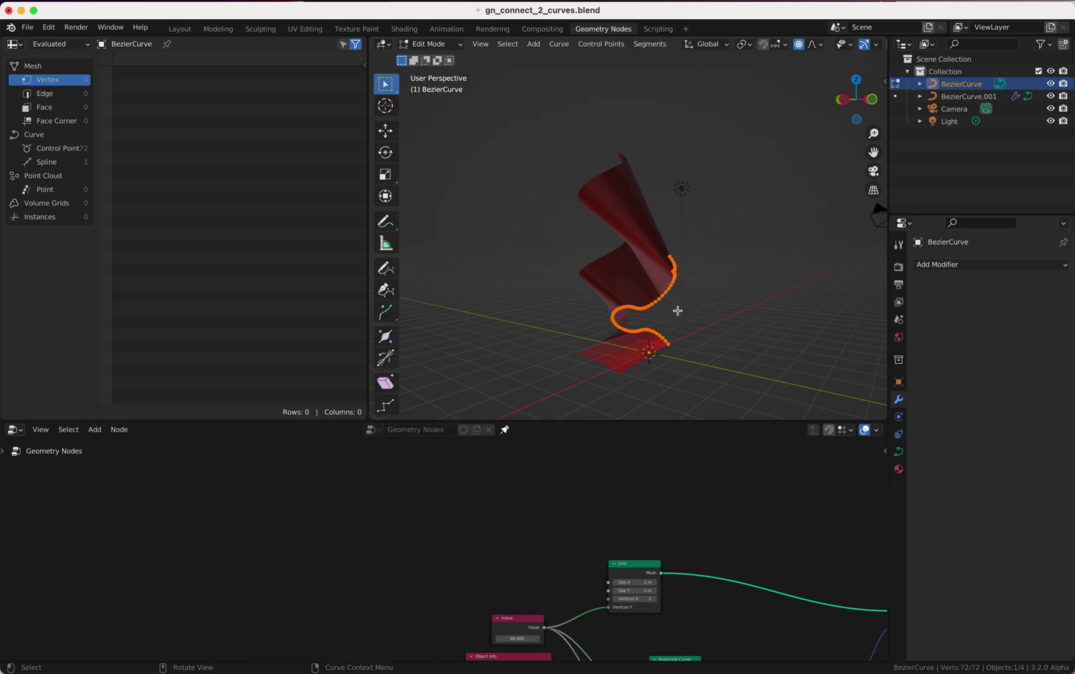
scroll(677, 310, right, 5)
scroll(678, 310, right, 5)
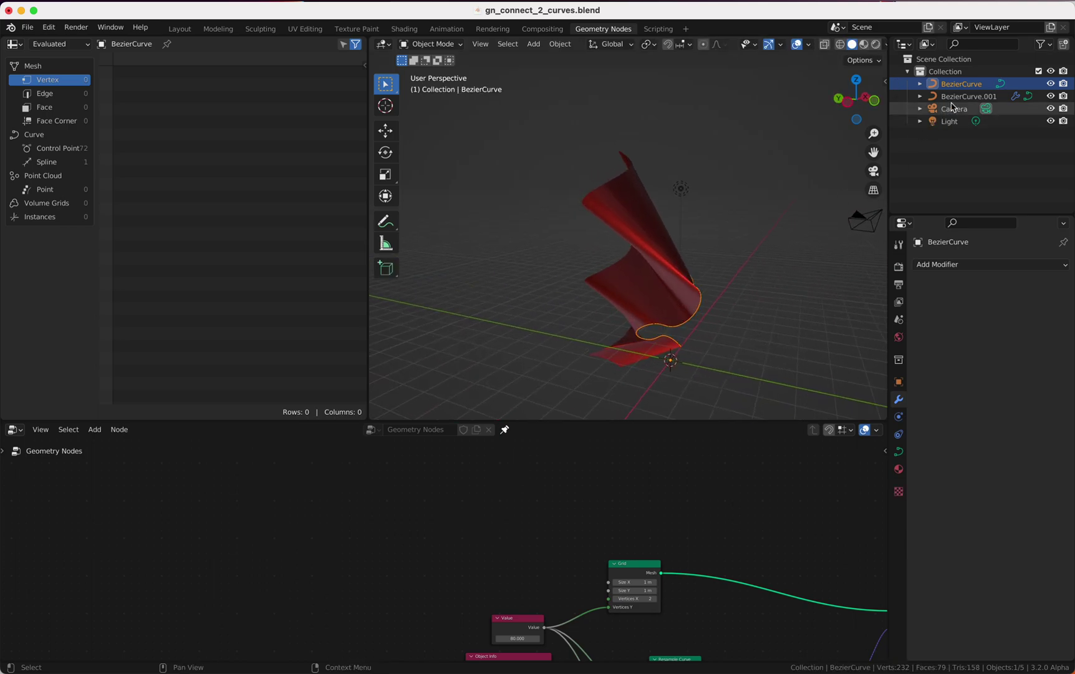
click(896, 96)
scroll(624, 280, right, 3)
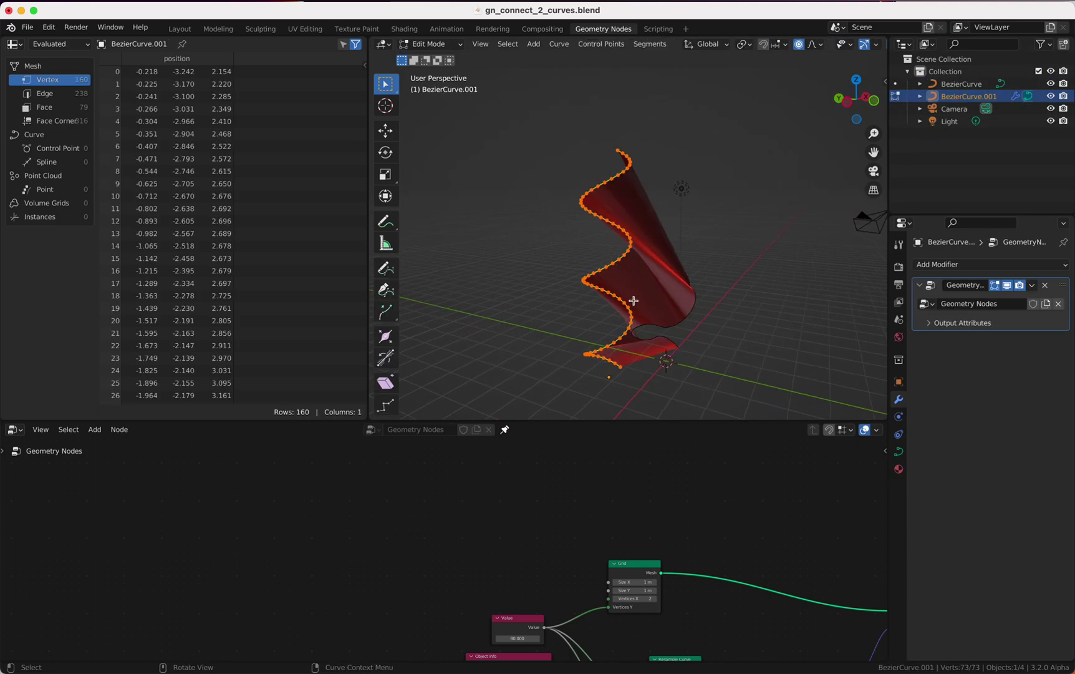
key(Tab)
scroll(624, 292, right, 5)
scroll(617, 291, right, 5)
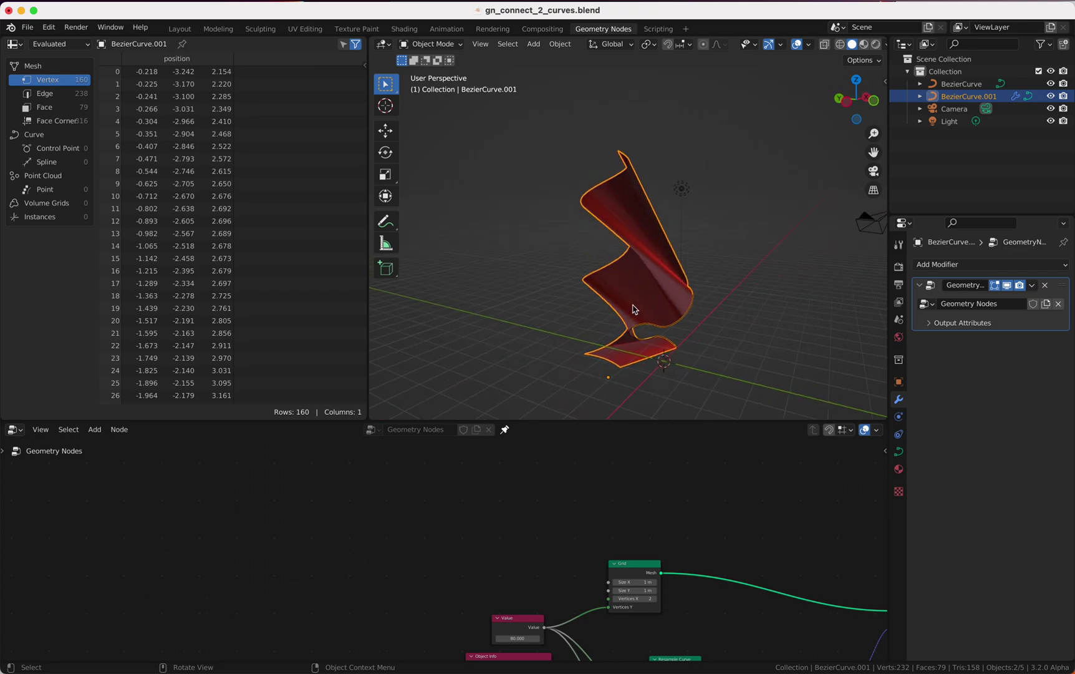
scroll(633, 309, right, 8)
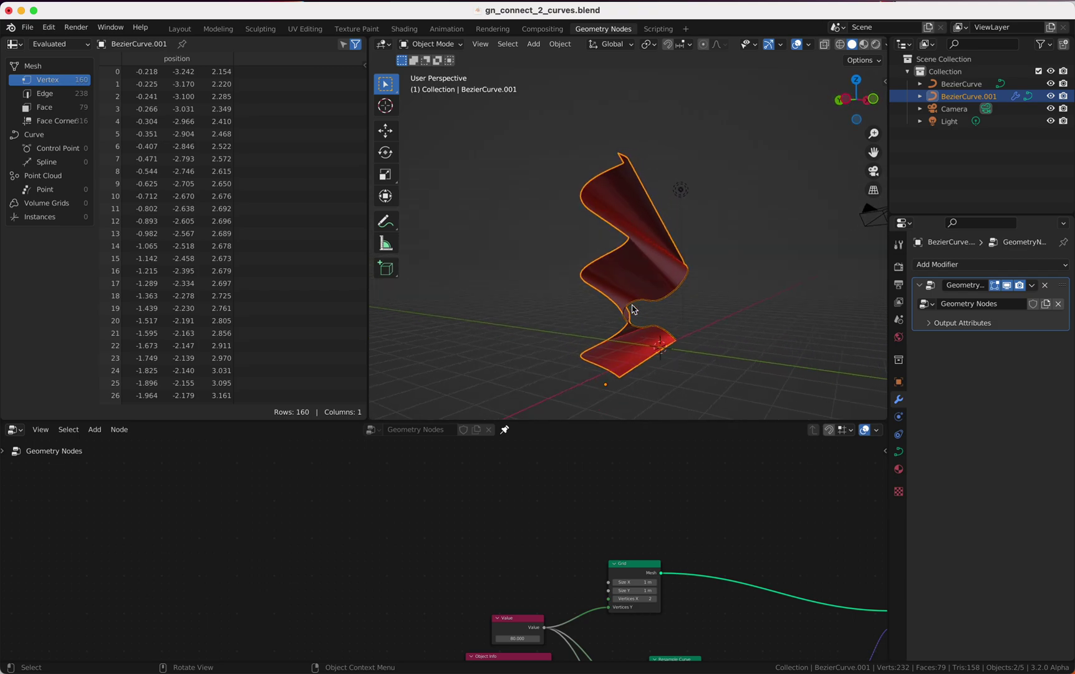
scroll(633, 309, right, 10)
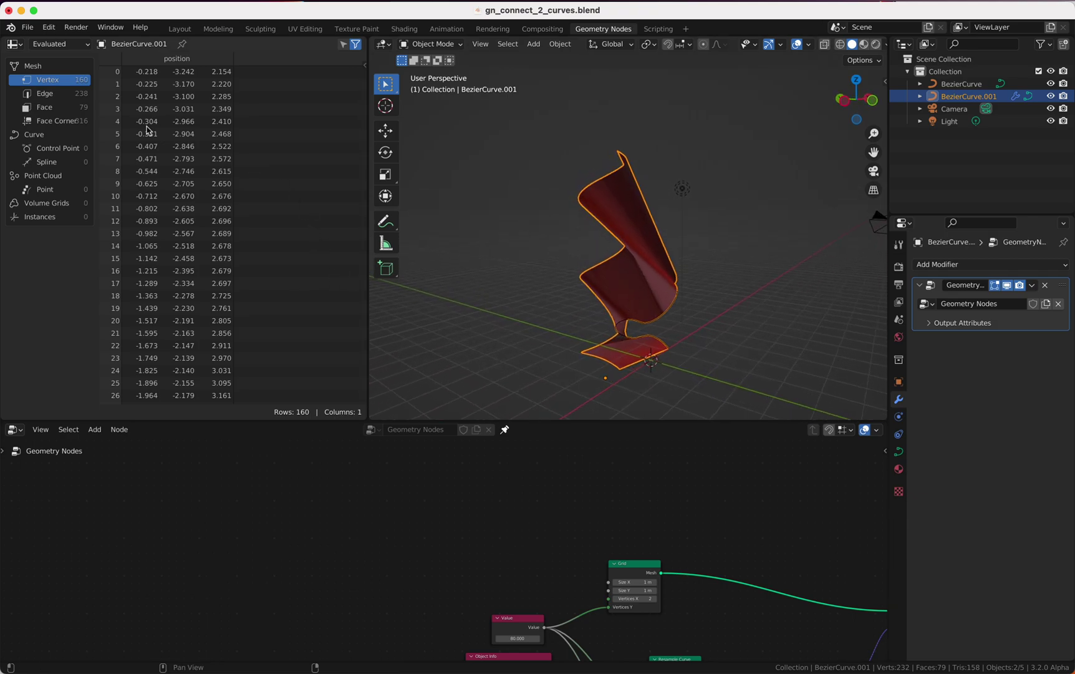
- Start a new General file without saving the changes to gn_connect_2_curves.blend
click(29, 29)
mouse_move(50, 41)
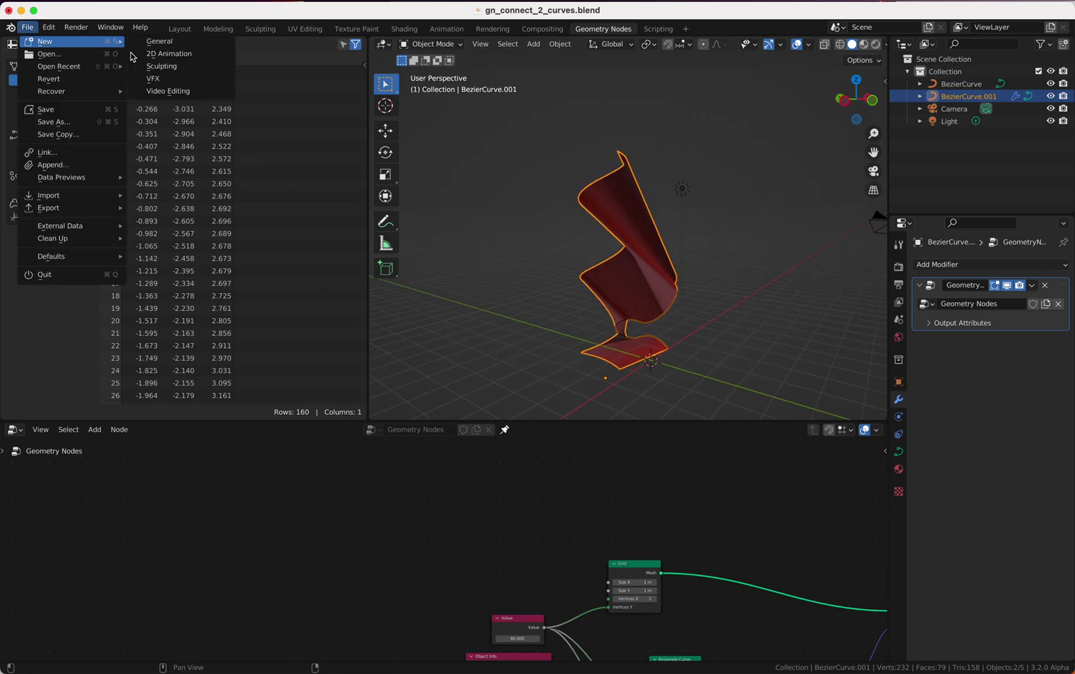
click(161, 43)
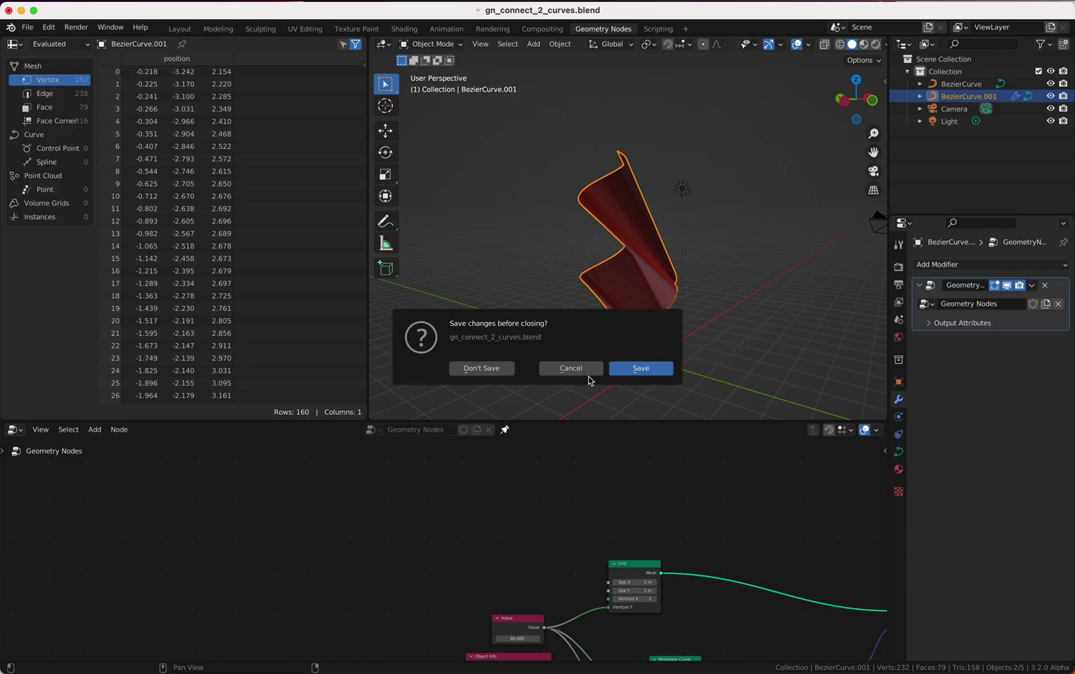
click(496, 372)
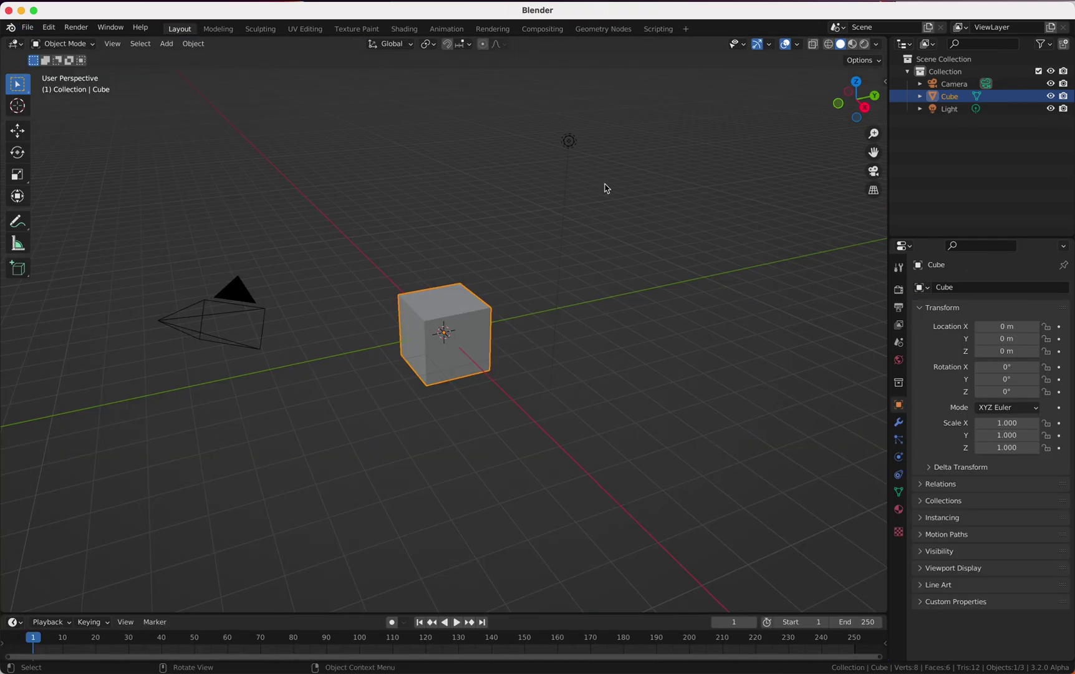
- Enable the Screencast Keys display in the 3D viewport and hide its settings again
key(n)
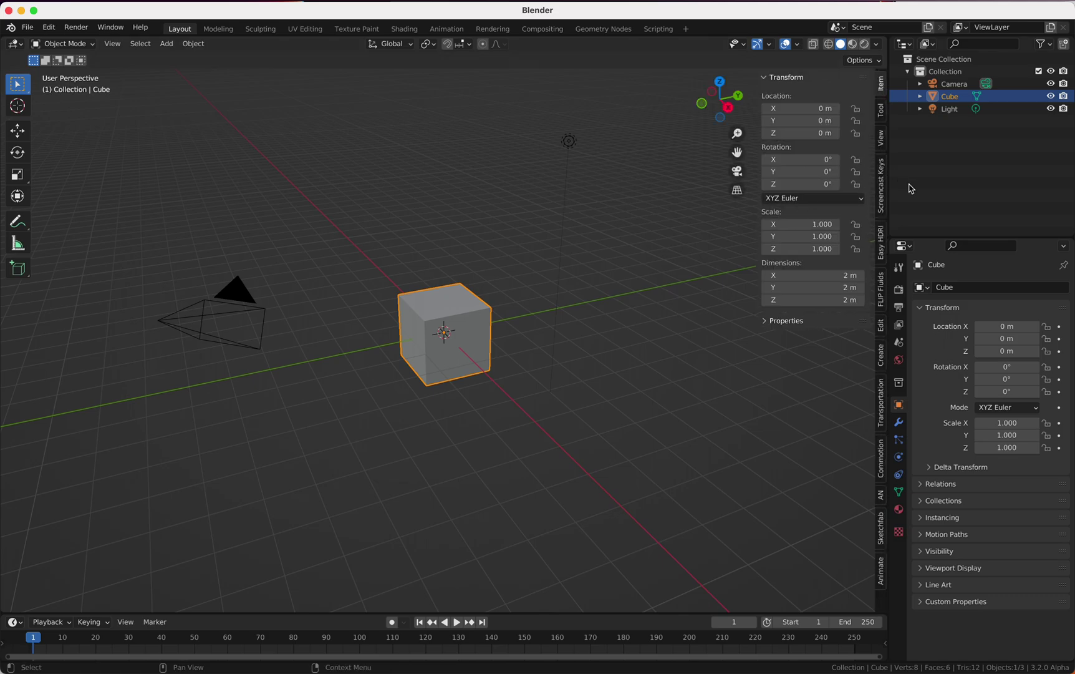
click(882, 190)
click(769, 79)
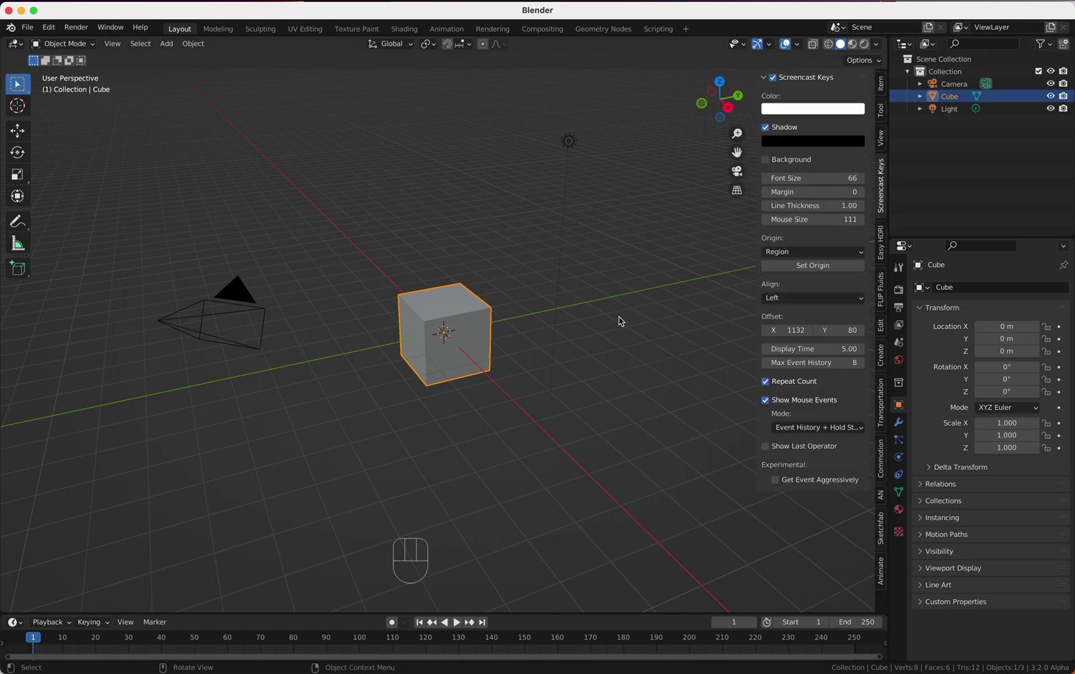
key(n)
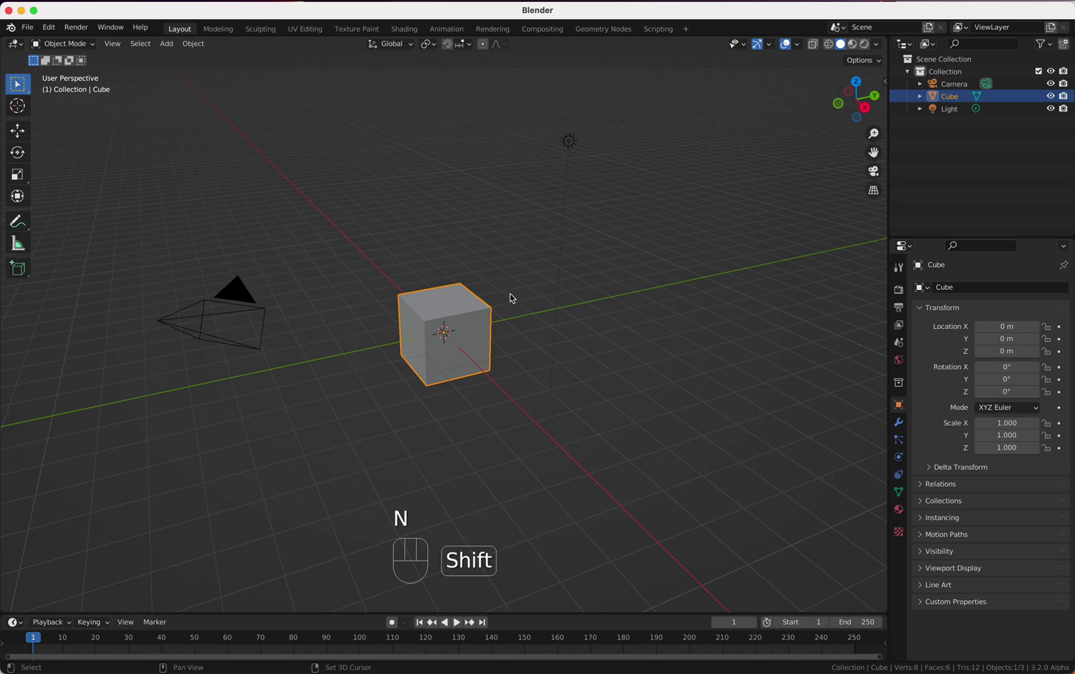
- Add a Bezier curve at the world origin and delete the default cube
key(shift+a)
mouse_move(512, 298)
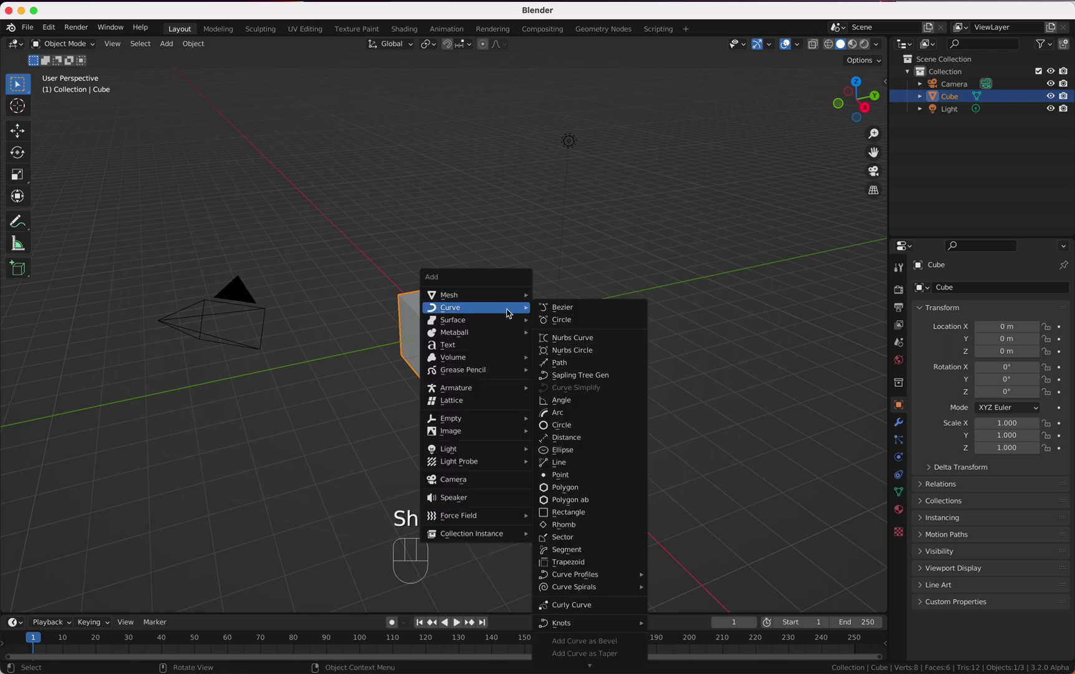
click(566, 308)
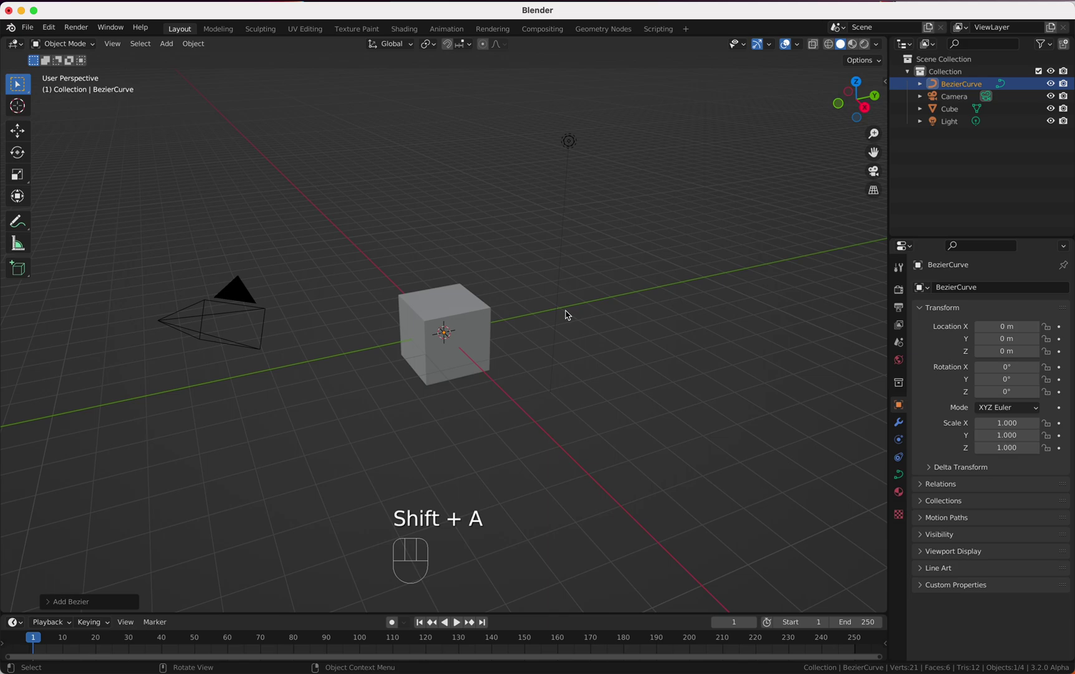
click(443, 369)
key(x)
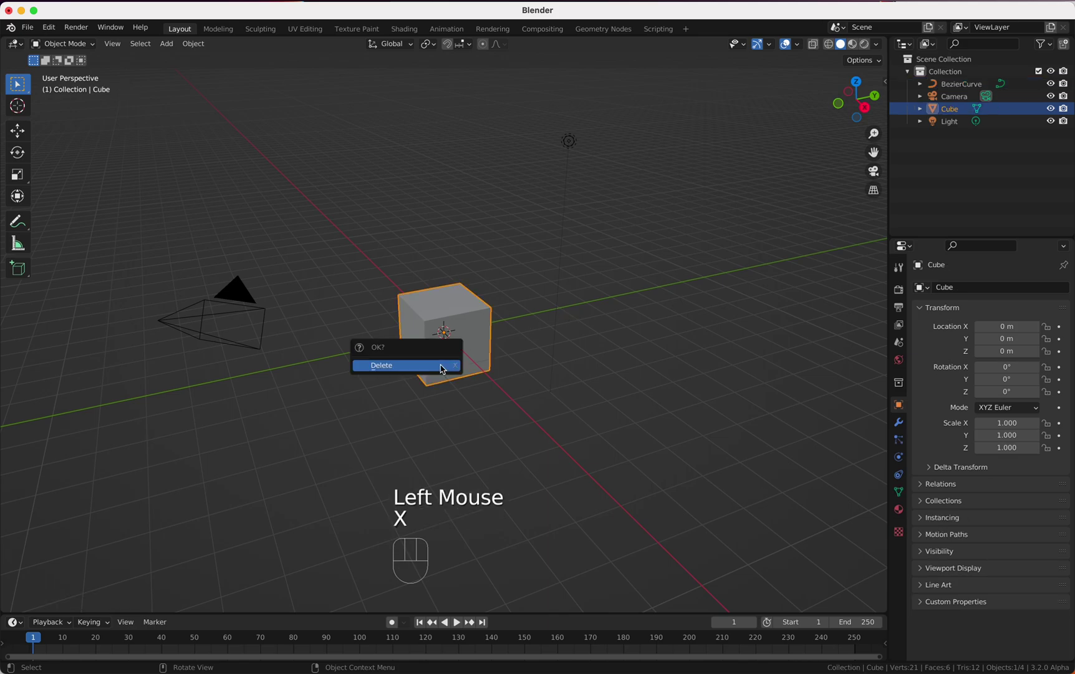
click(442, 370)
key(Tab)
- Delete all control points of the Bezier curve and draw a freehand wavy spline in their place, rising behind the camera
key(Tab)
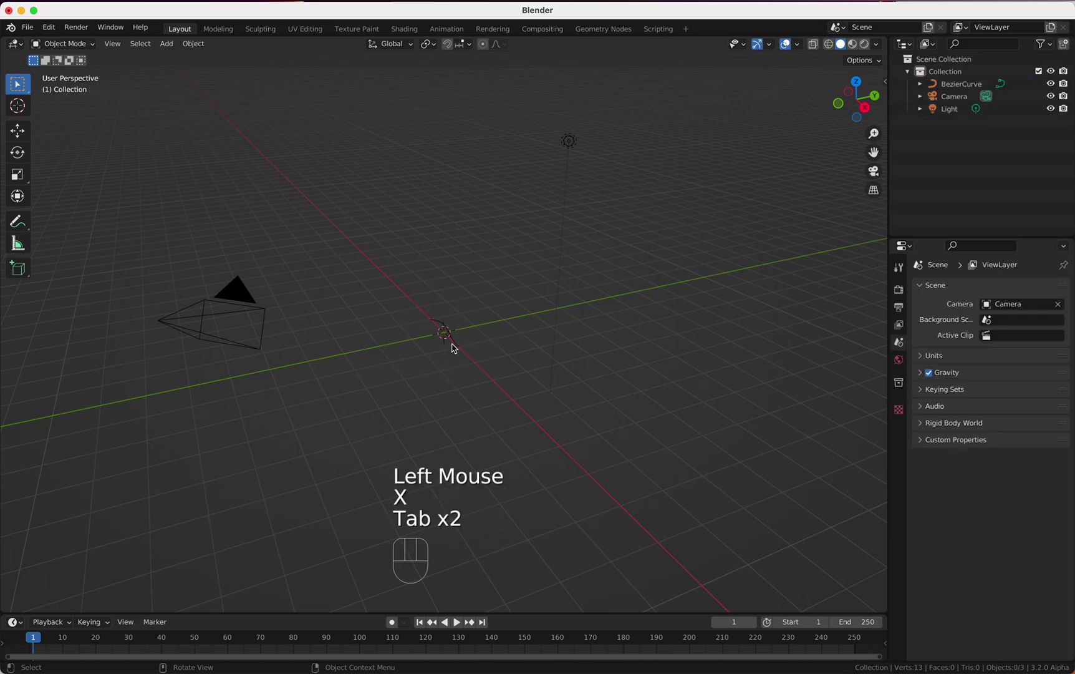
click(450, 340)
key(Tab)
scroll(456, 339, right, 5)
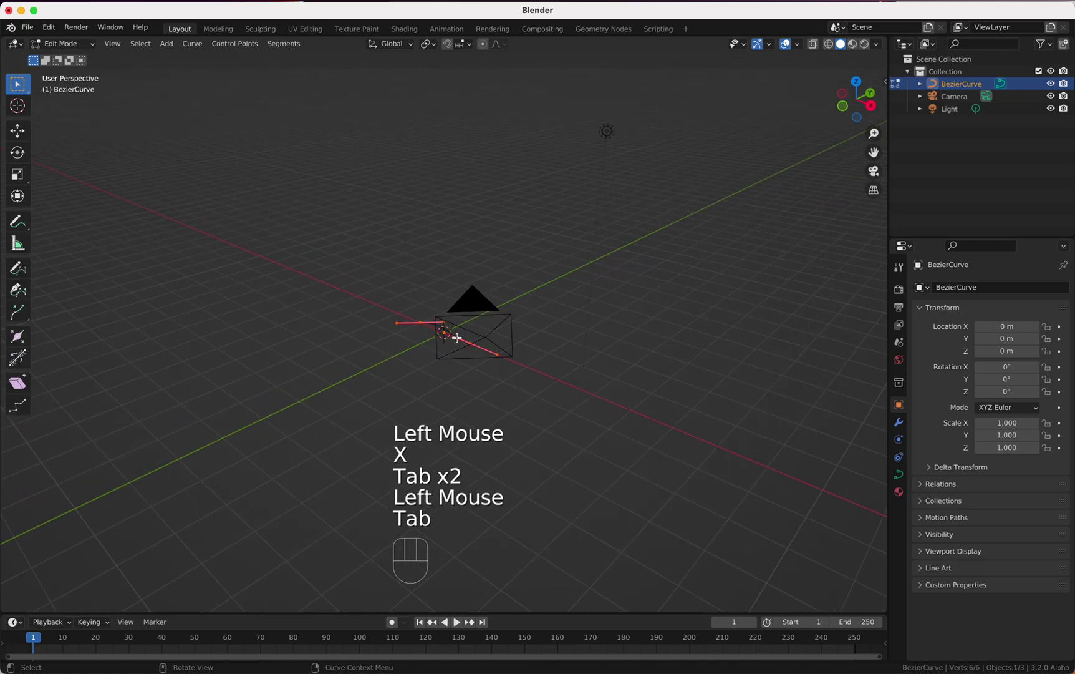
key(x)
click(455, 391)
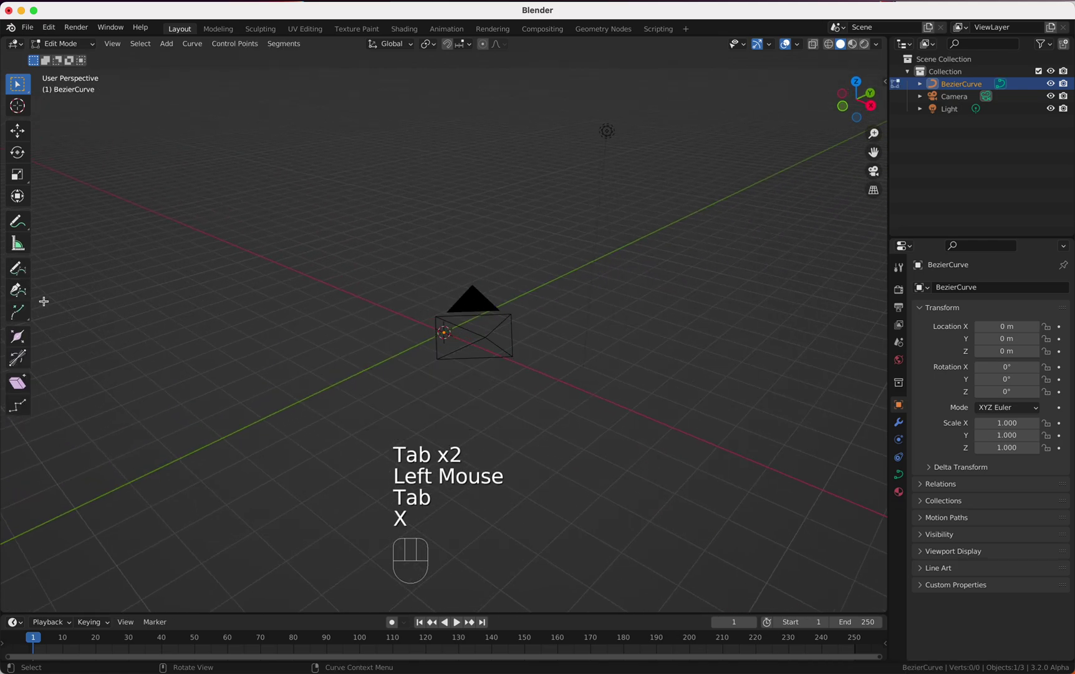
click(21, 273)
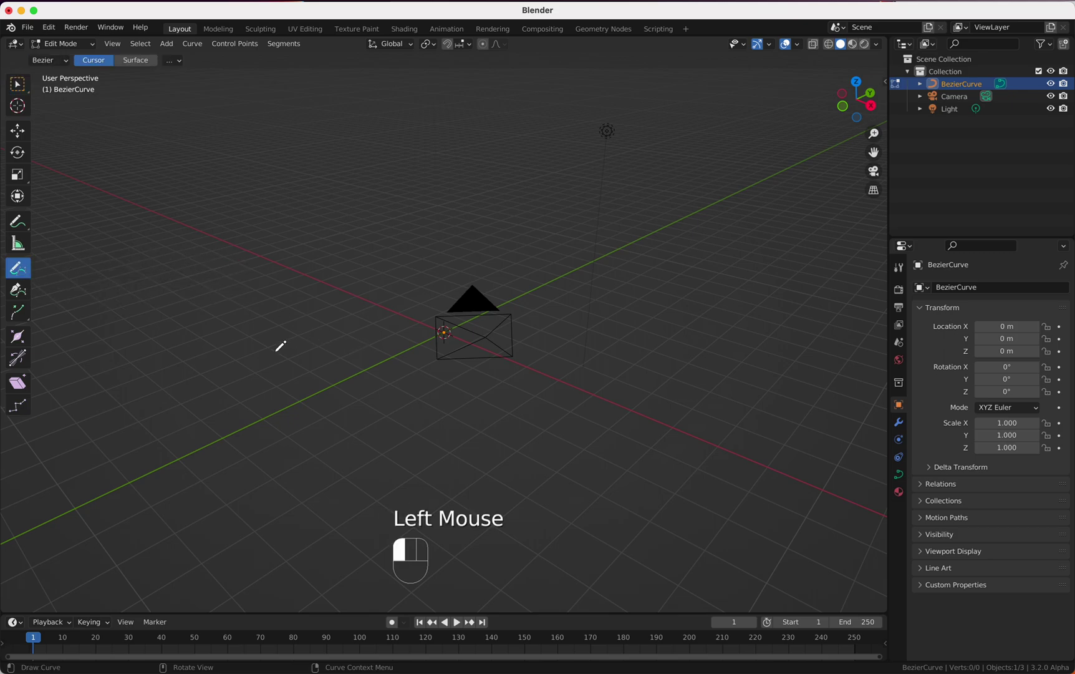
mouse_move(213, 353)
mouse_down()
mouse_move(255, 305)
mouse_move(727, 160)
mouse_up()
key(Tab)
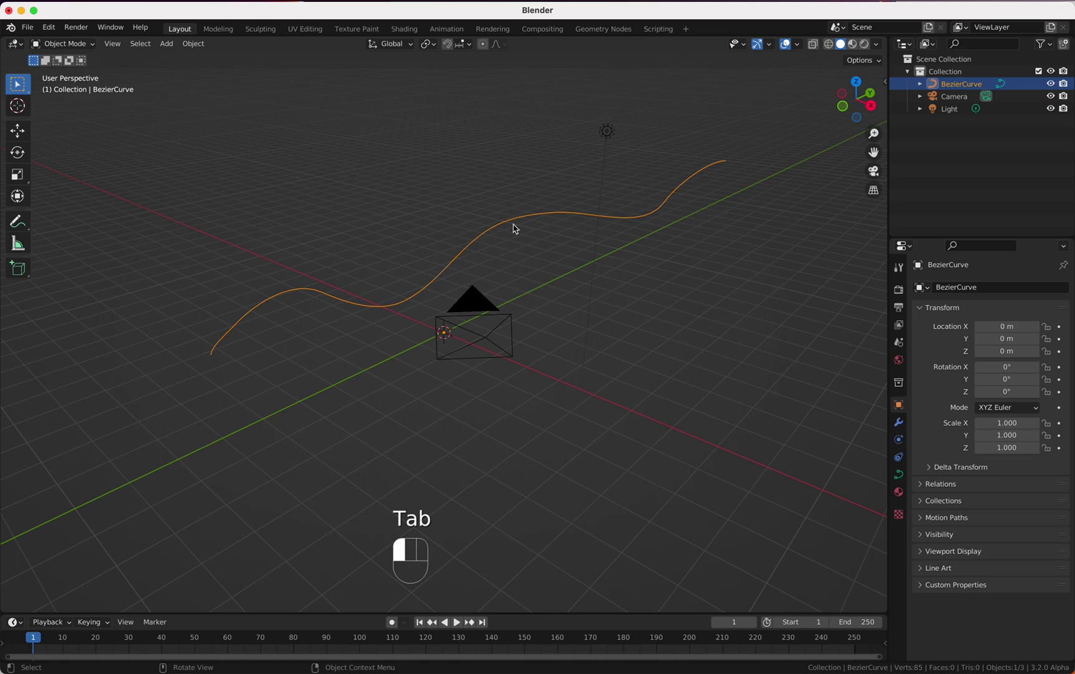
- Duplicate the curve to about X 1.97, Y 0.67, Z -1.8 m and redraw the copy as a different freehand wavy spline
key(shift+d)
click(581, 296)
key(Tab)
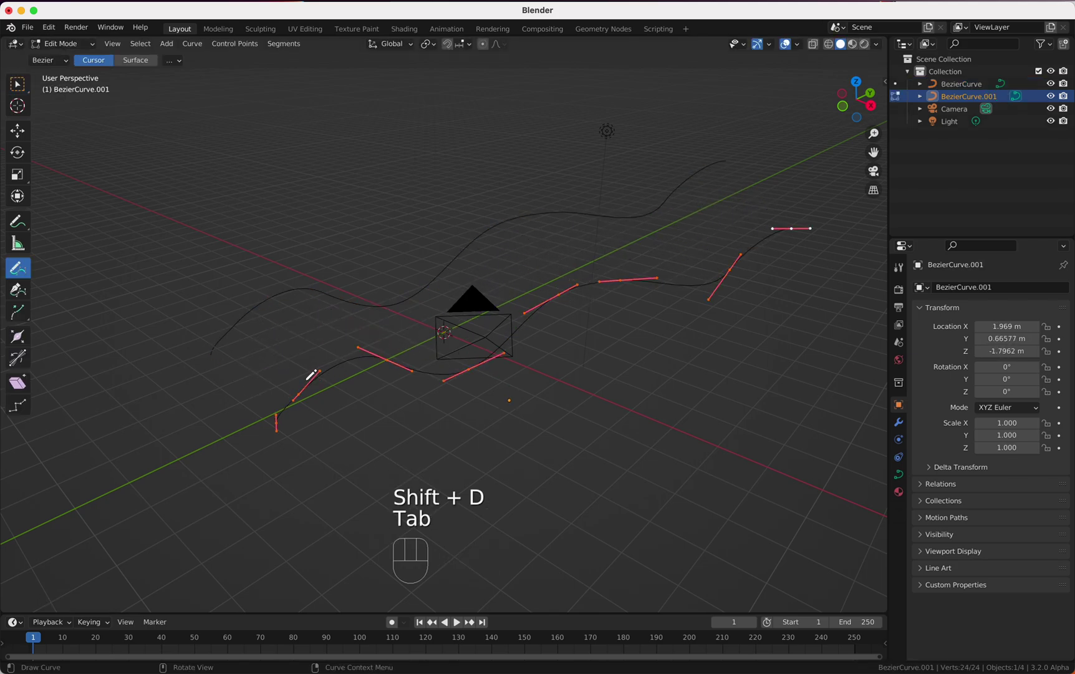
key(a)
key(x)
click(325, 391)
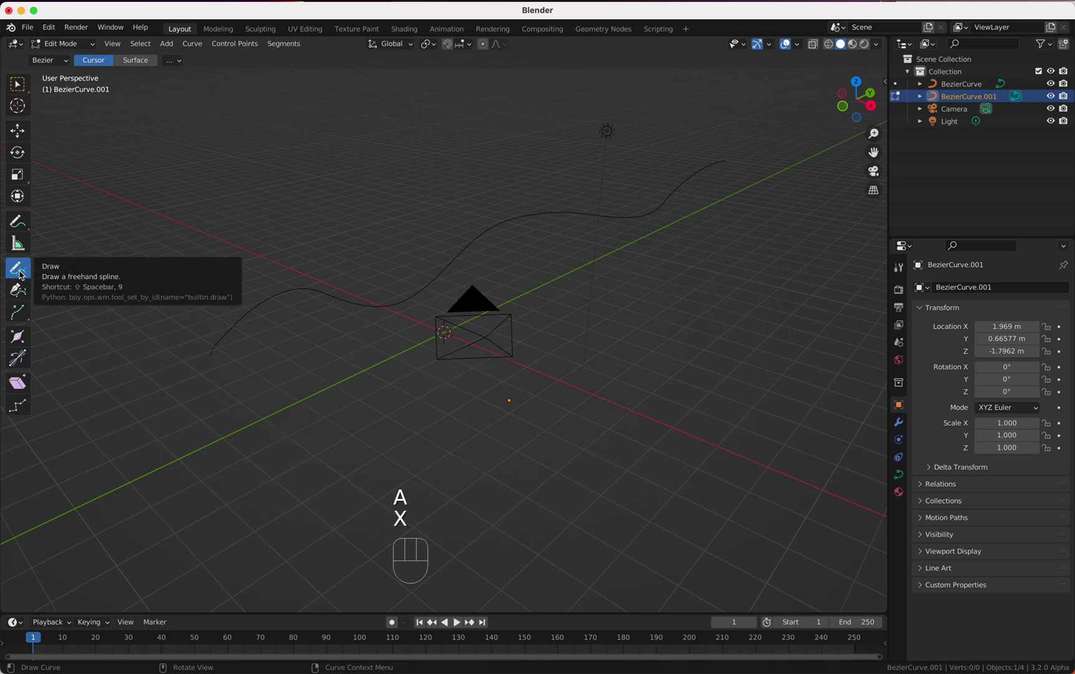
mouse_move(242, 402)
mouse_down()
mouse_move(764, 451)
mouse_move(833, 518)
mouse_up()
key(Tab)
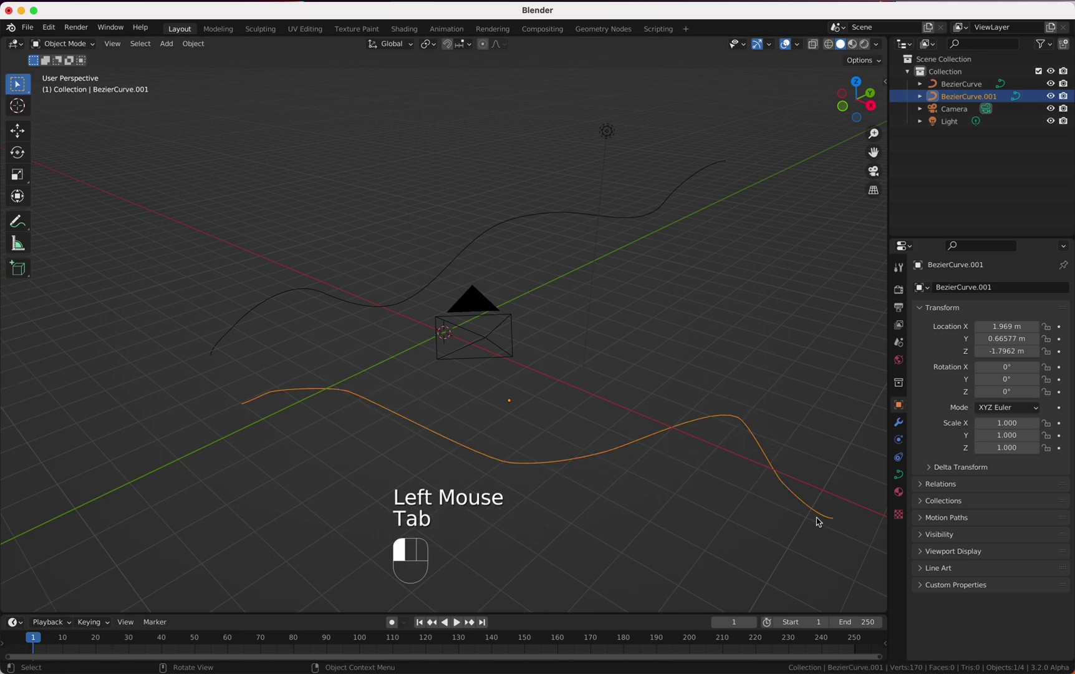
- Create a new geometry node tree for the duplicated curve in the Geometry Nodes workspace and spread the Group Input and Group Output nodes apart
click(623, 32)
click(443, 373)
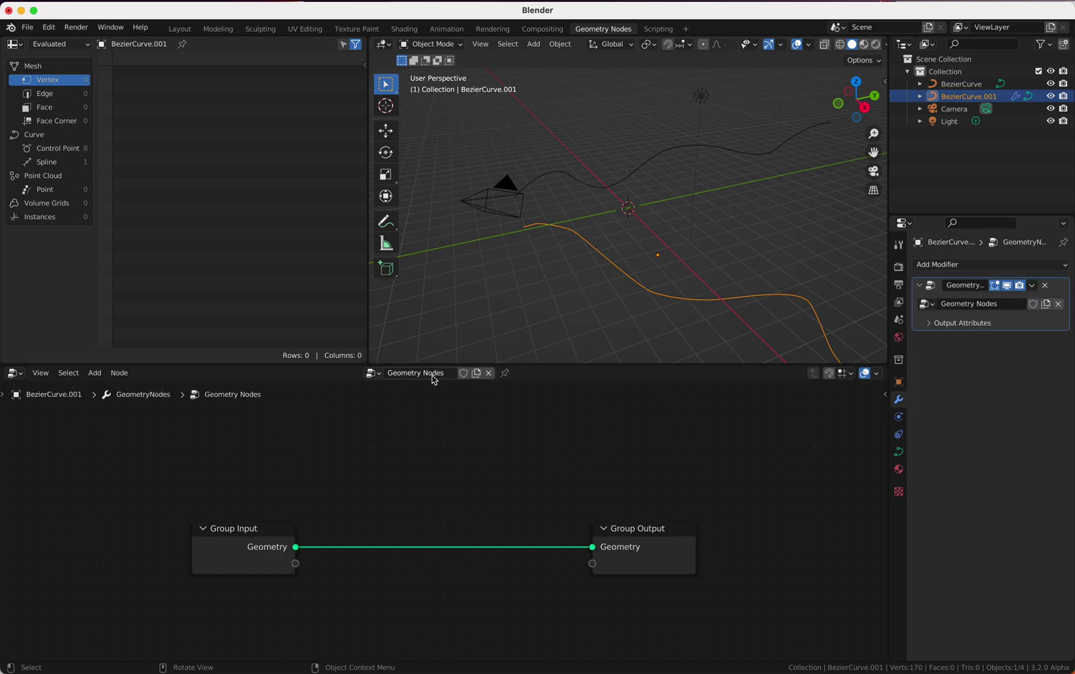
scroll(465, 467, down, 3)
scroll(465, 467, right, 2)
scroll(465, 466, down, 2)
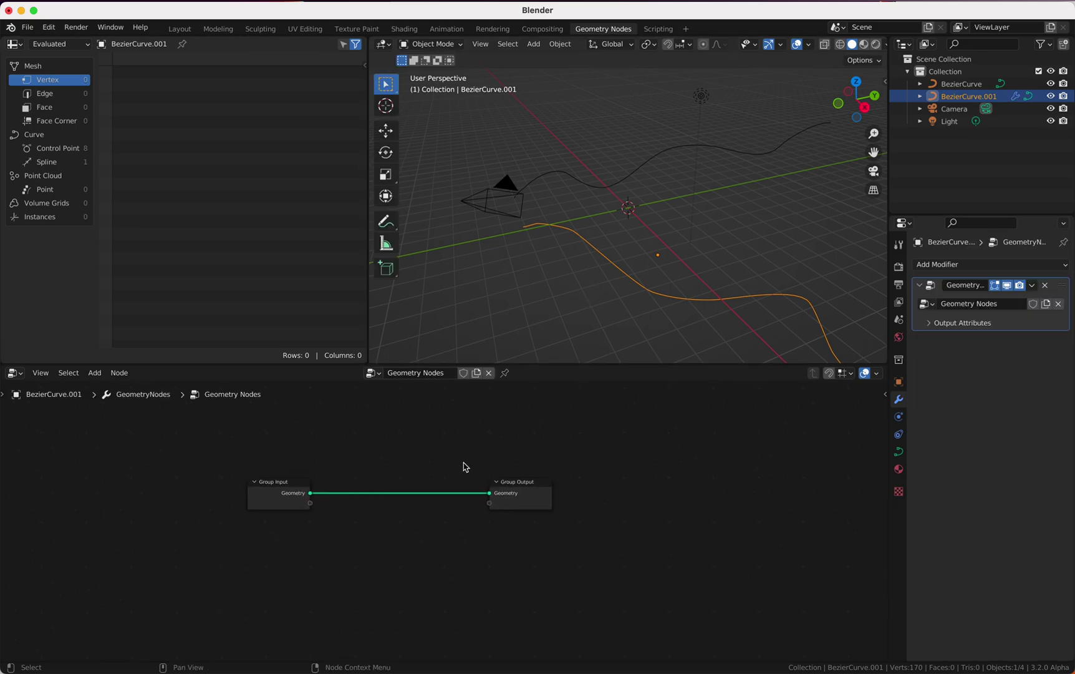
click(537, 490)
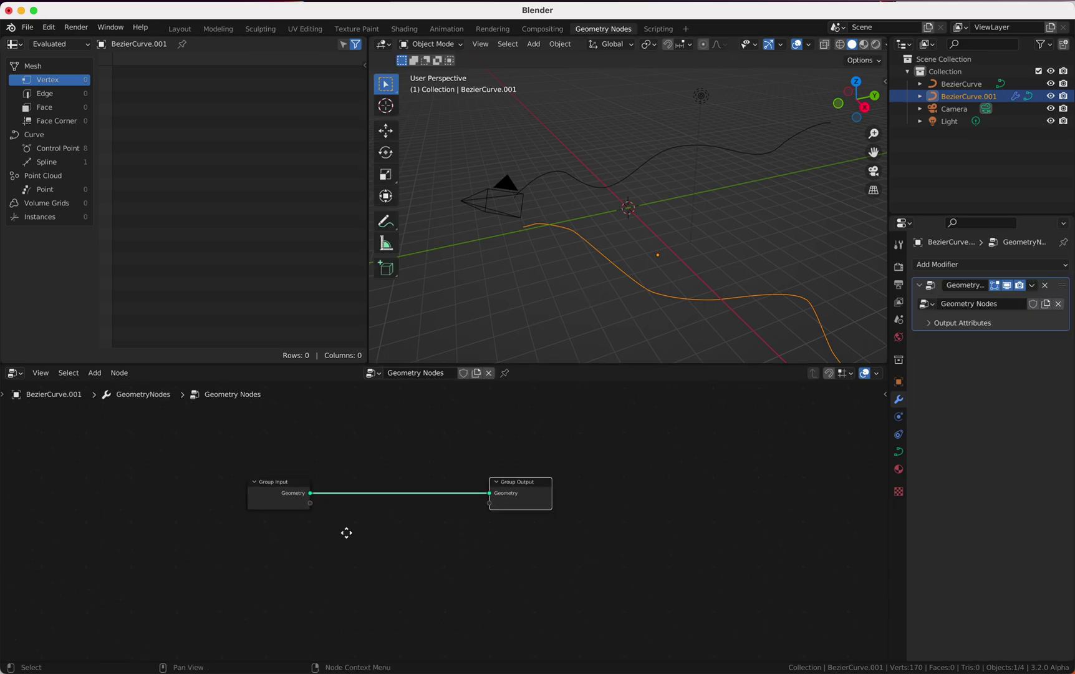
click(452, 517)
drag(294, 485, 247, 465)
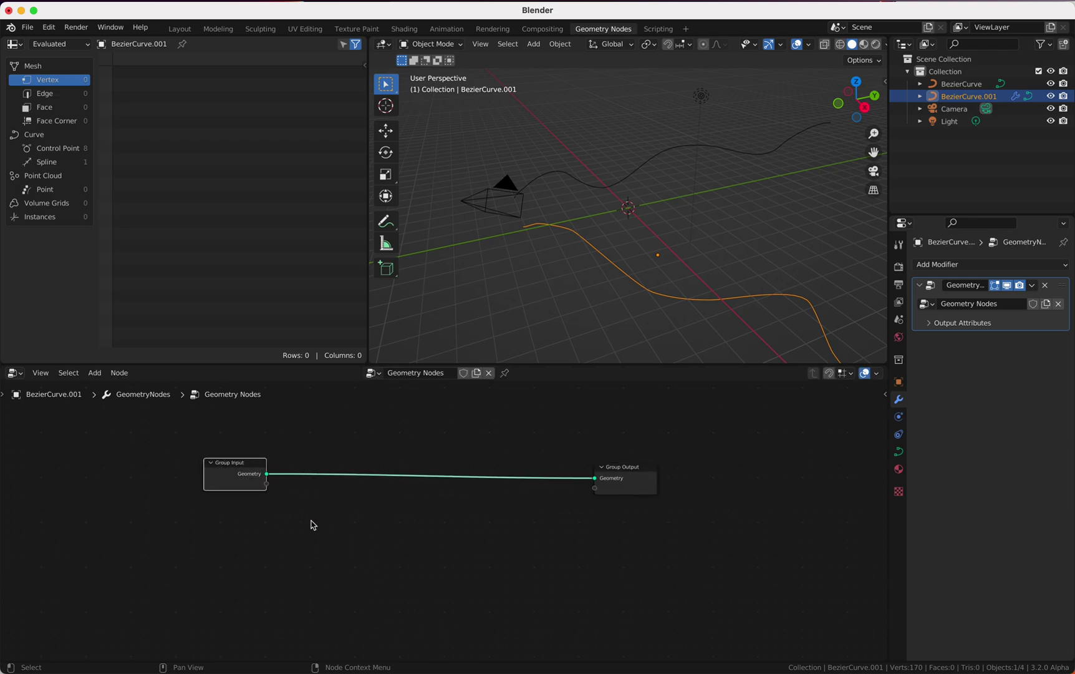
- Add a Grid node on the link between Group Input and Group Output so its mesh feeds the output
key(shift+a)
click(298, 417)
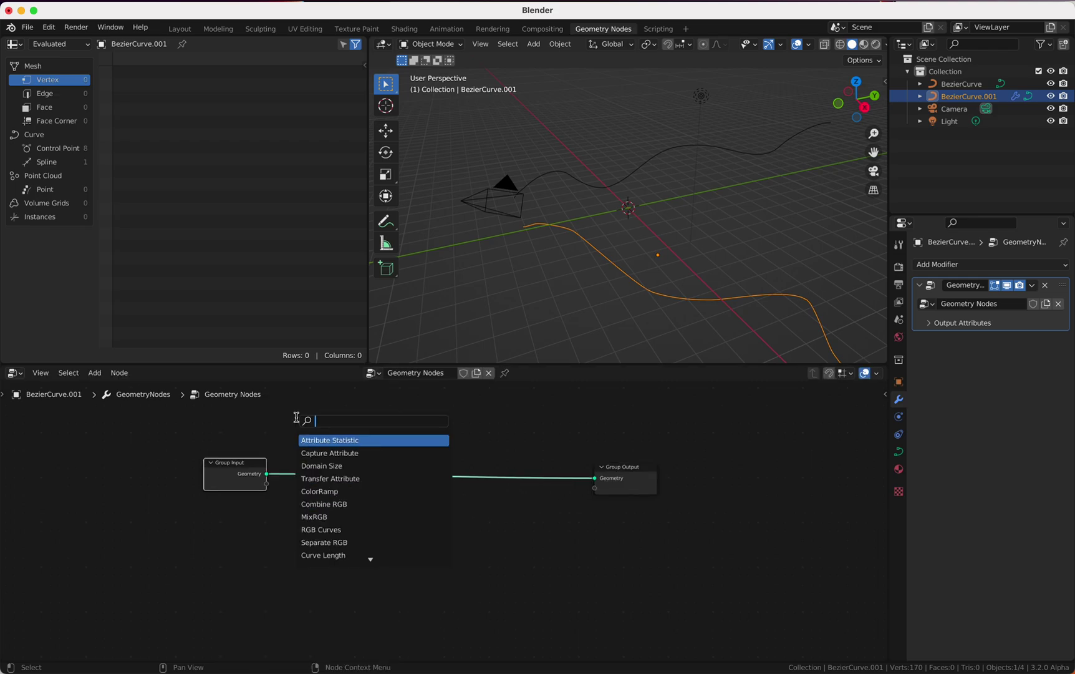
text(grid)
key(Return)
click(392, 466)
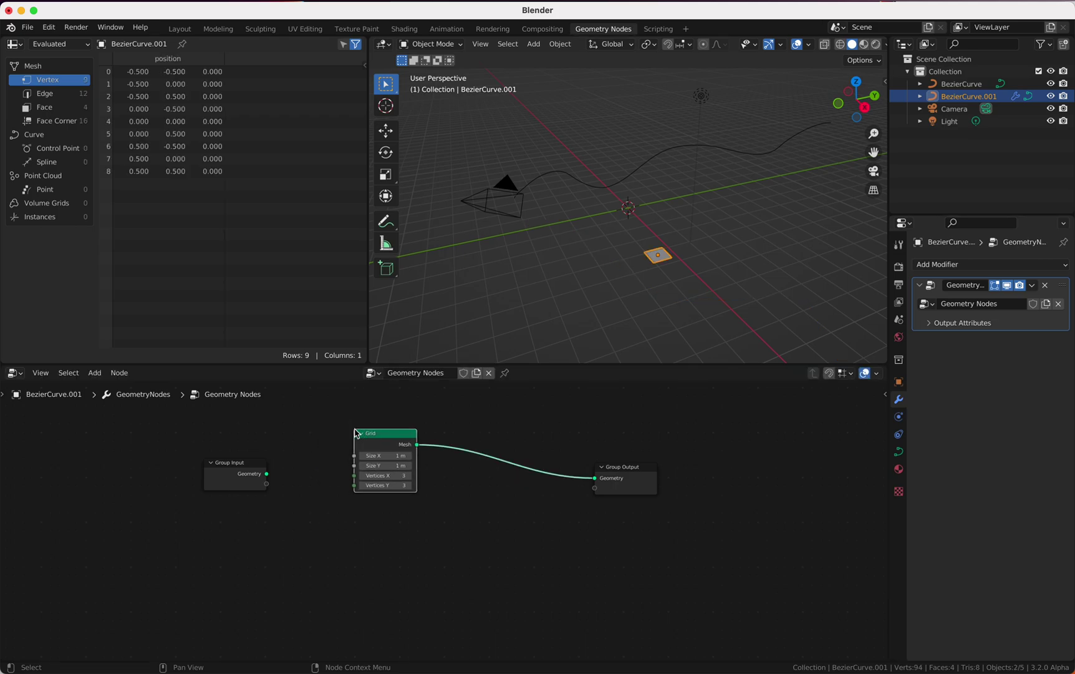
- Set the grid's Vertices X and Vertices Y to 2 and move the Group Output node farther from the grid
click(391, 485)
text(2)
key(Return)
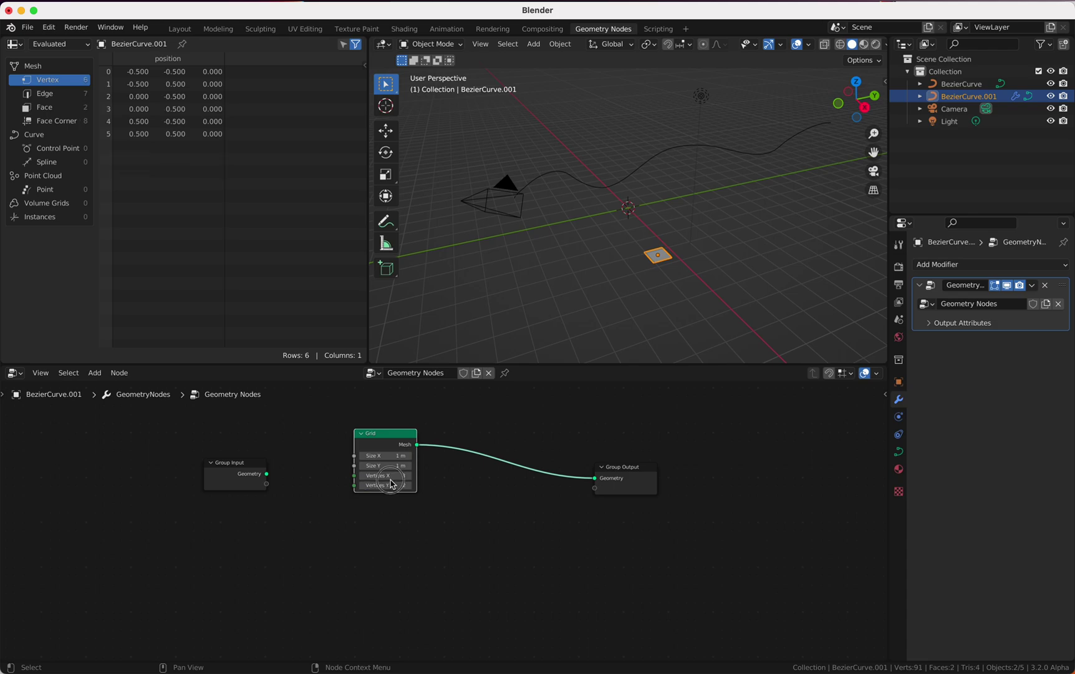
click(362, 477)
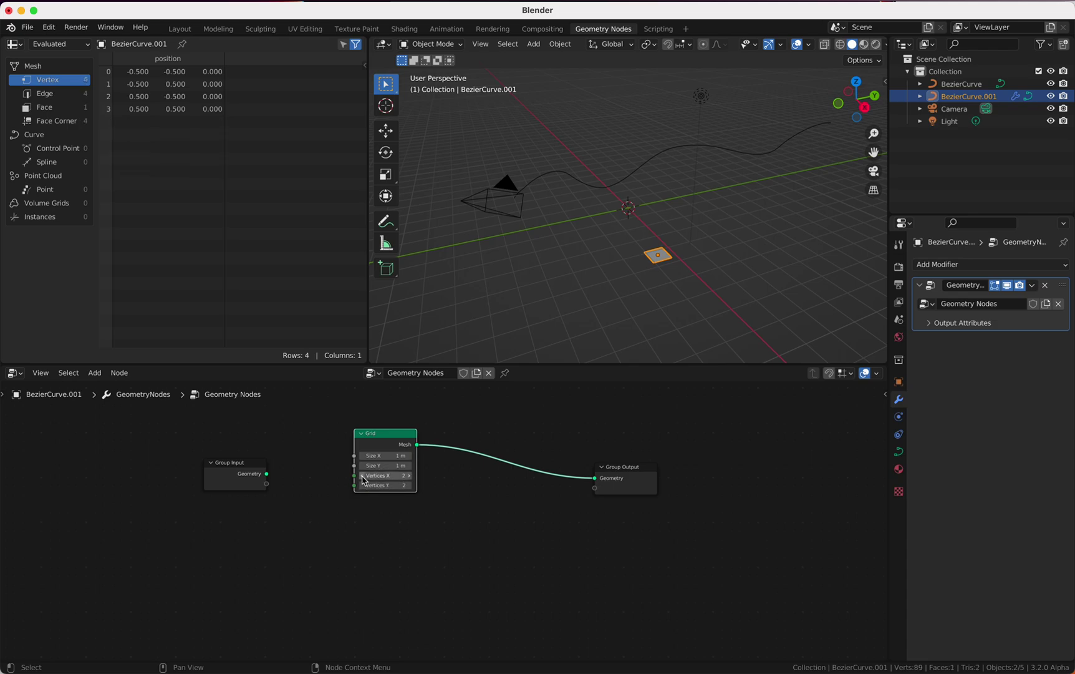
drag(609, 475, 658, 479)
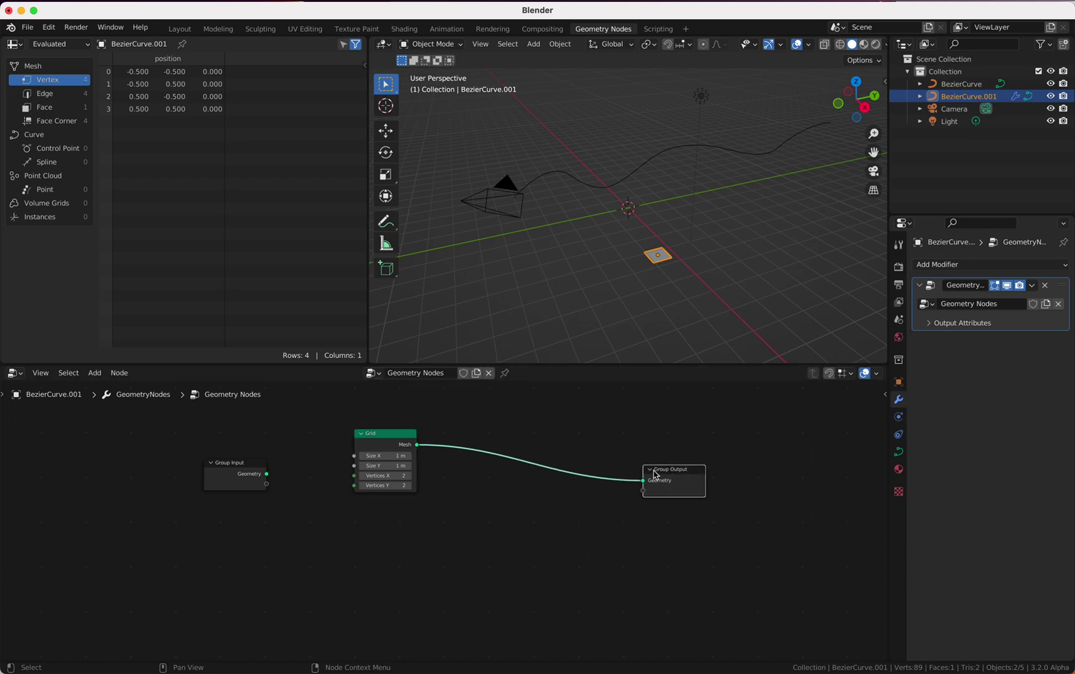
- Bring the original BezierCurve into the duplicate's node tree as an Object Info node set to Relative, with Group Input placed just above it
ctrl+scroll(697, 161, down, 2)
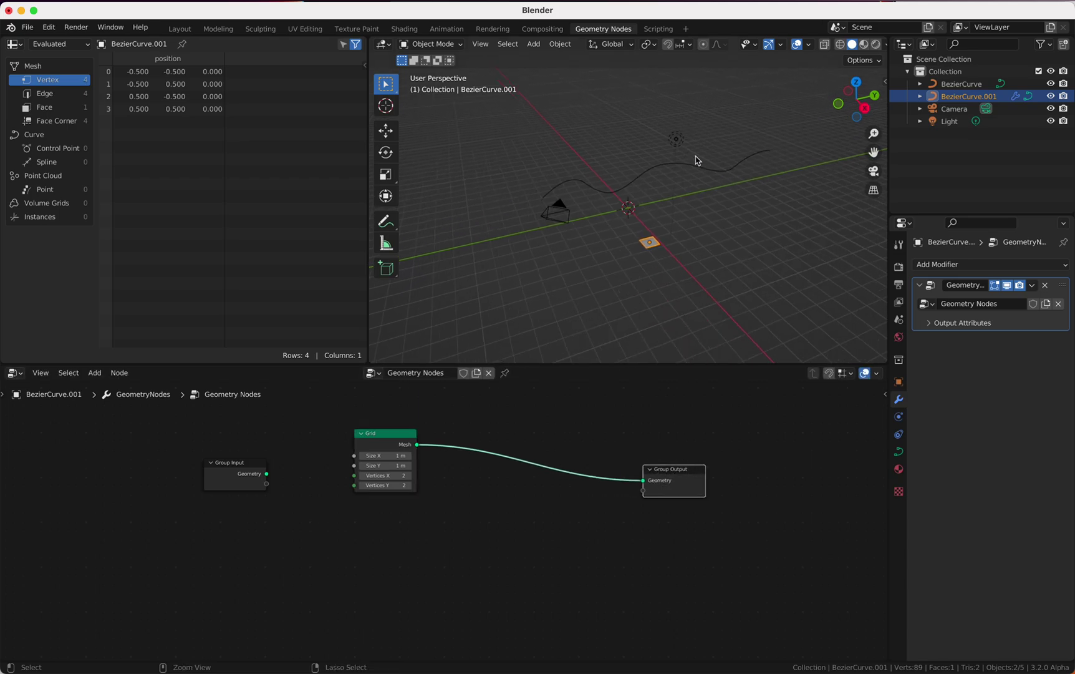
click(961, 85)
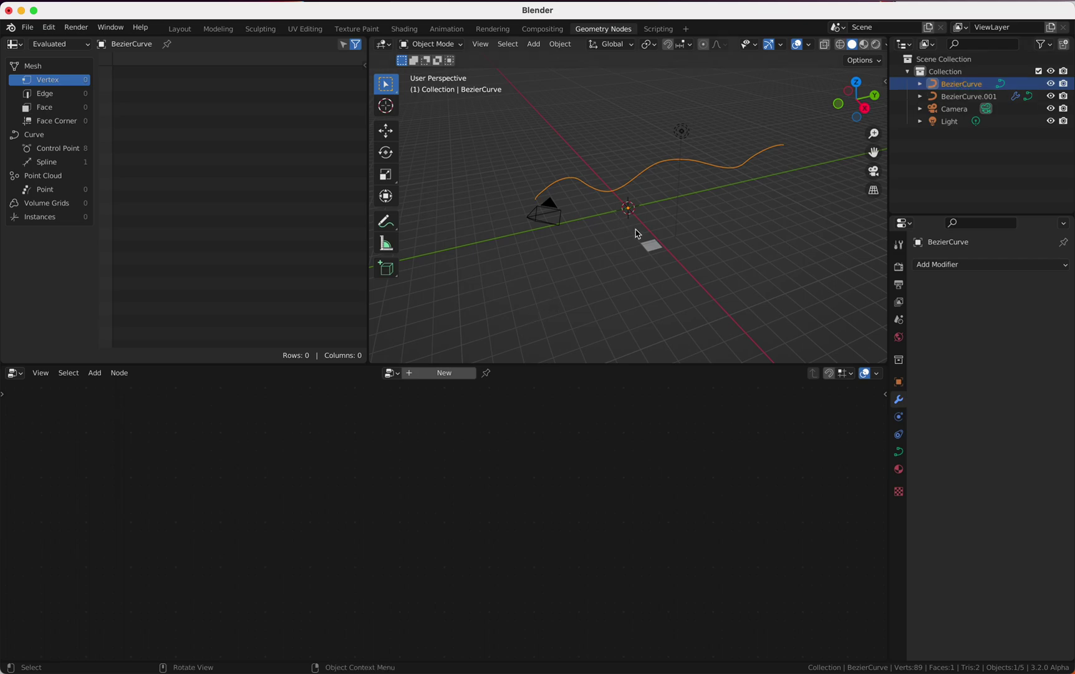
shift+click(654, 246)
drag(966, 85, 248, 569)
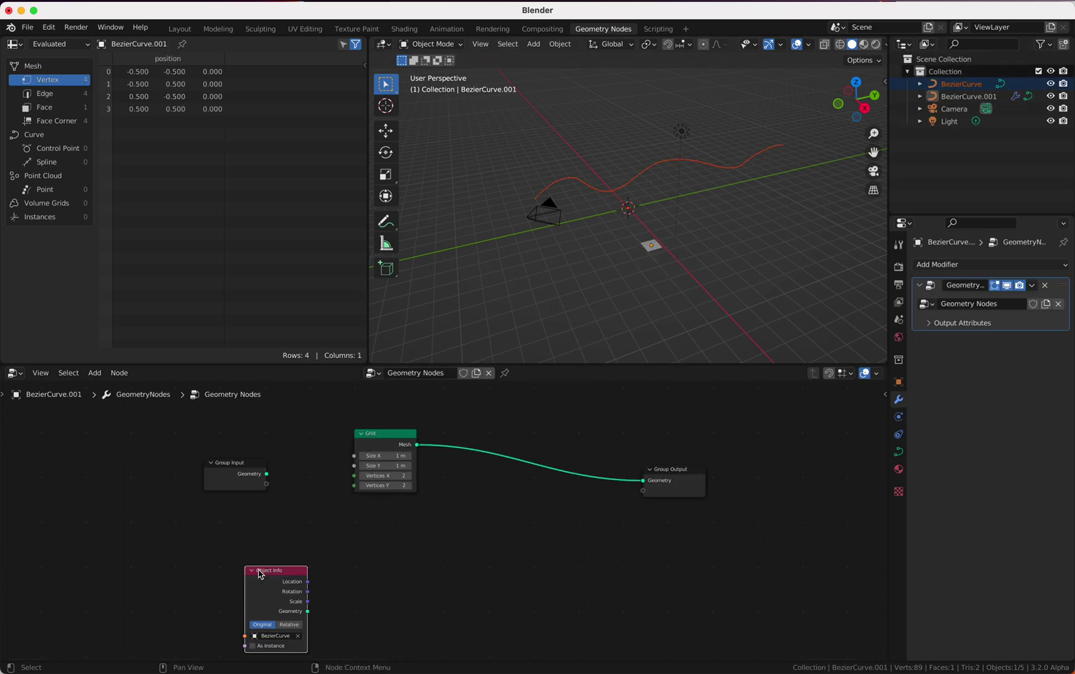
click(294, 626)
scroll(416, 565, down, 2)
scroll(416, 564, up, 2)
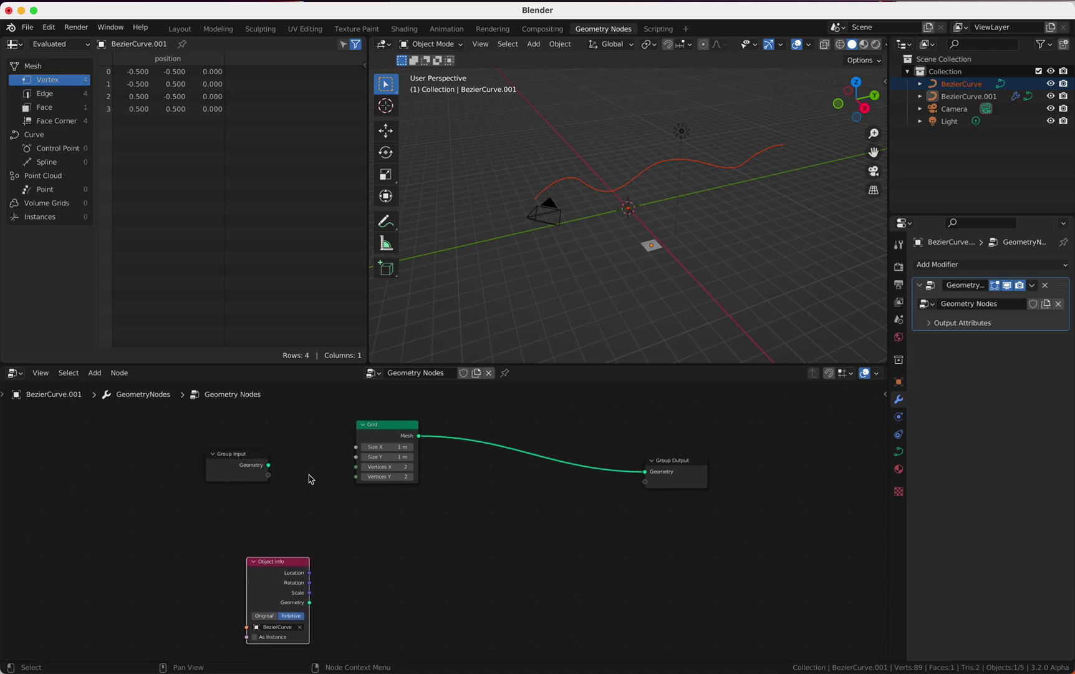
drag(256, 465, 293, 526)
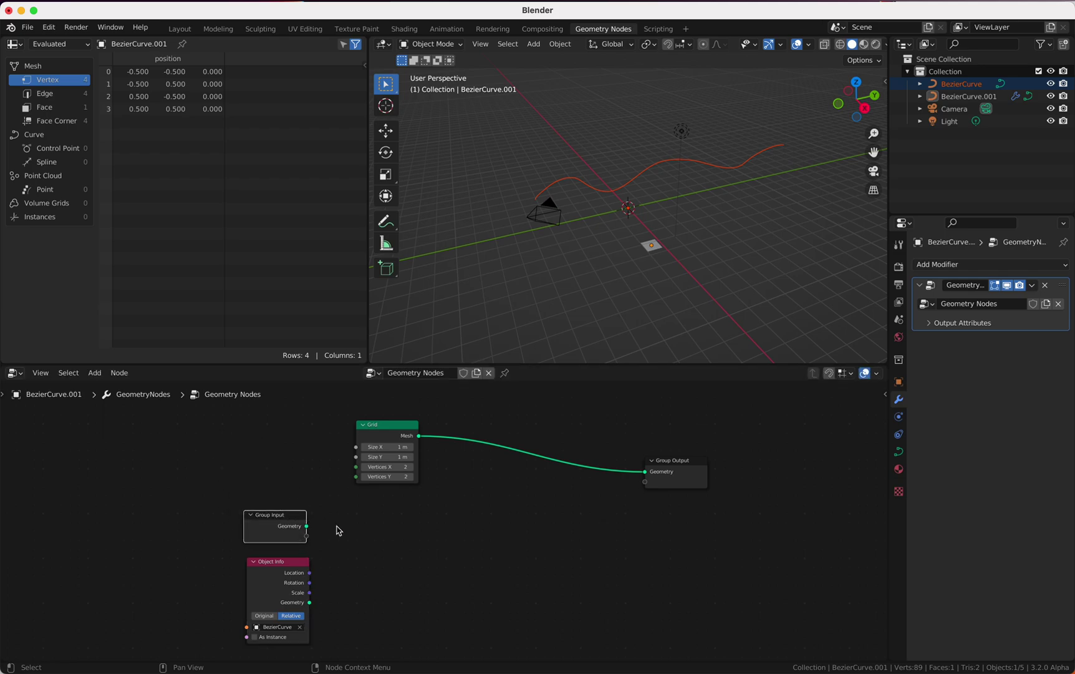
- Add an unconnected Resample Curve node in the free space below the Grid node
key(shift+a)
text(re)
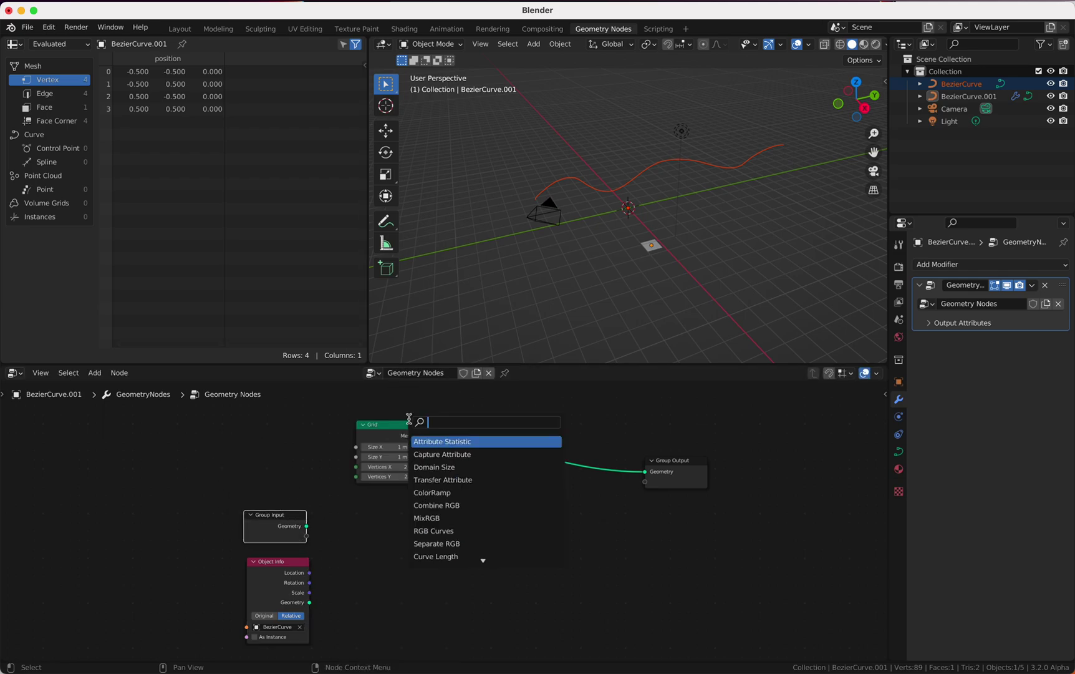
text(s)
key(Return)
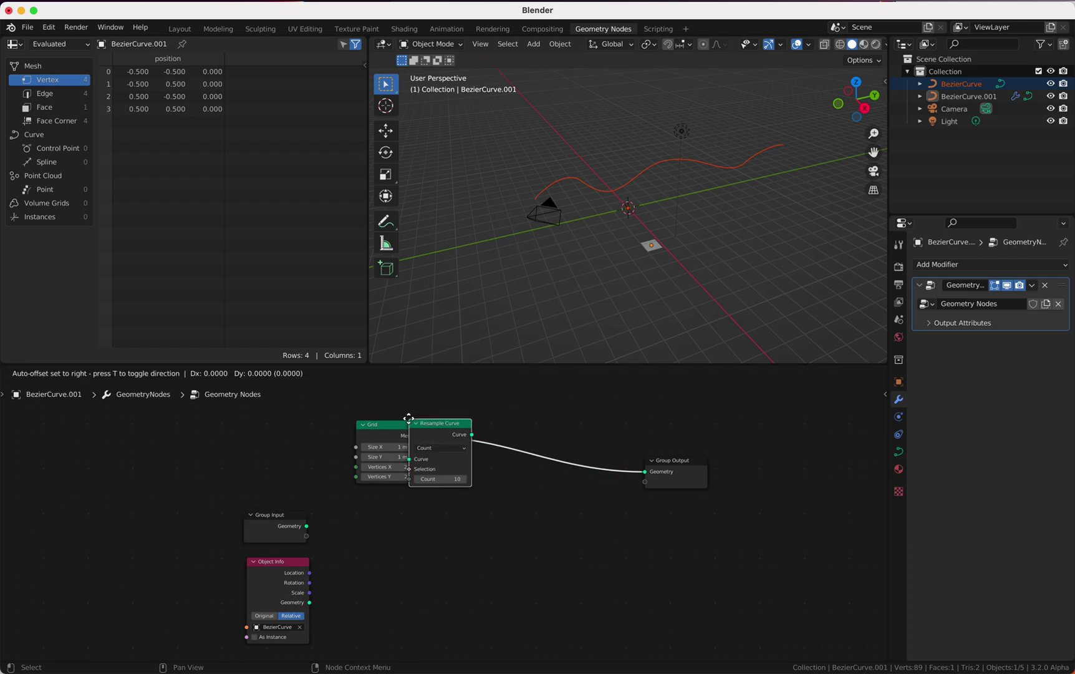
click(383, 528)
- Add a Value node just above the Group Input node and set its value to 40
key(shift+a)
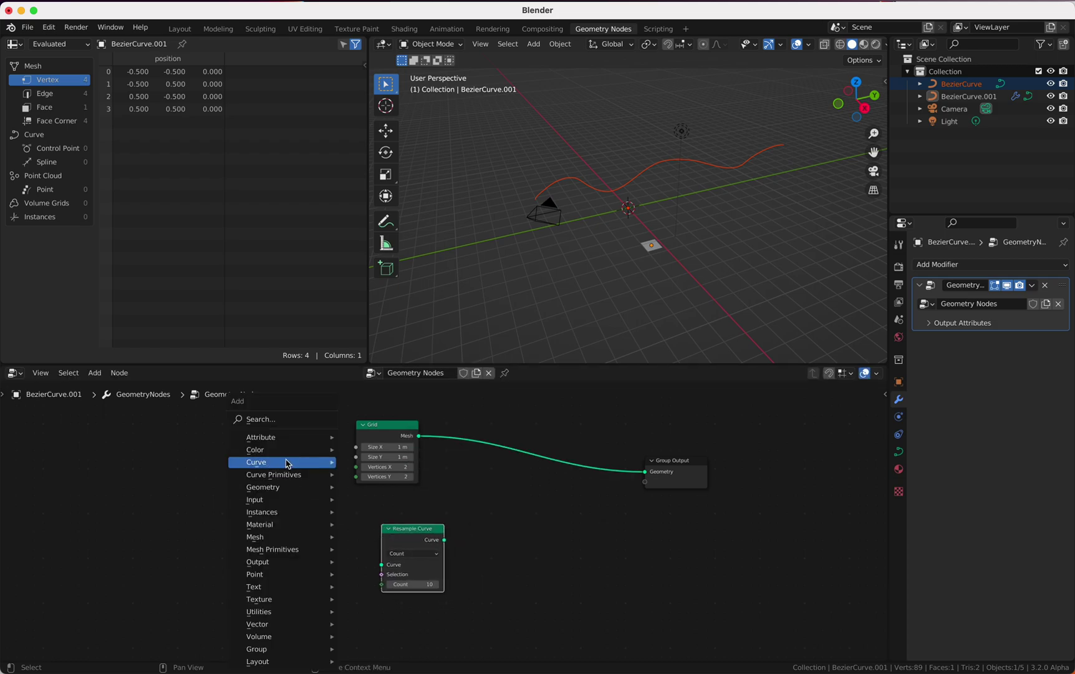
click(288, 423)
text(val)
key(Return)
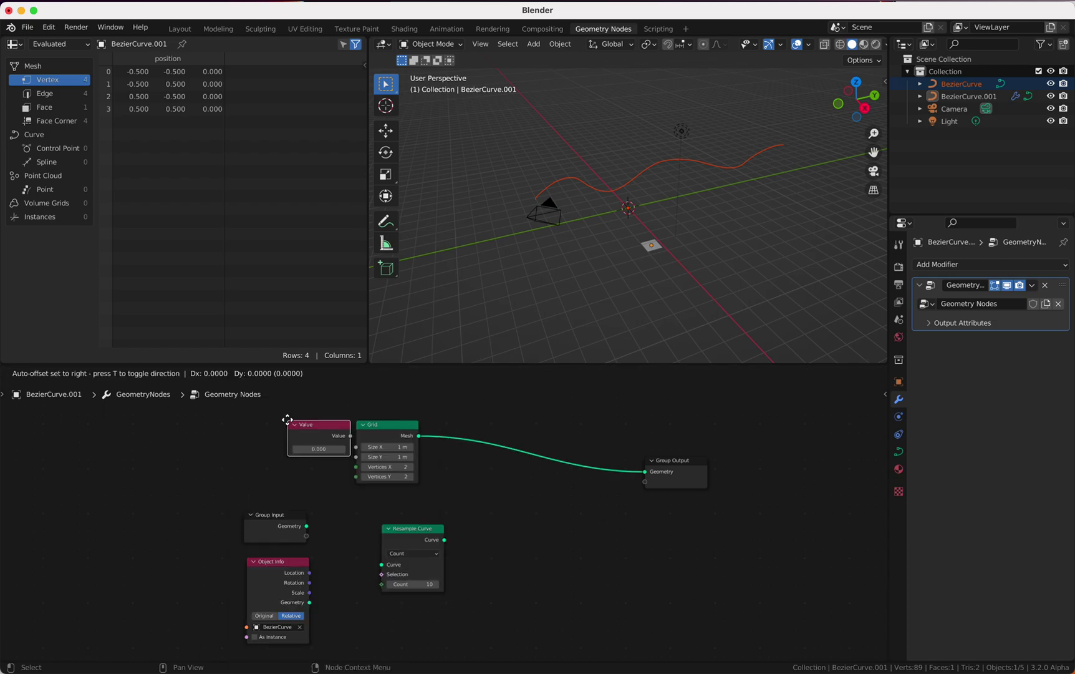
click(250, 461)
key(n)
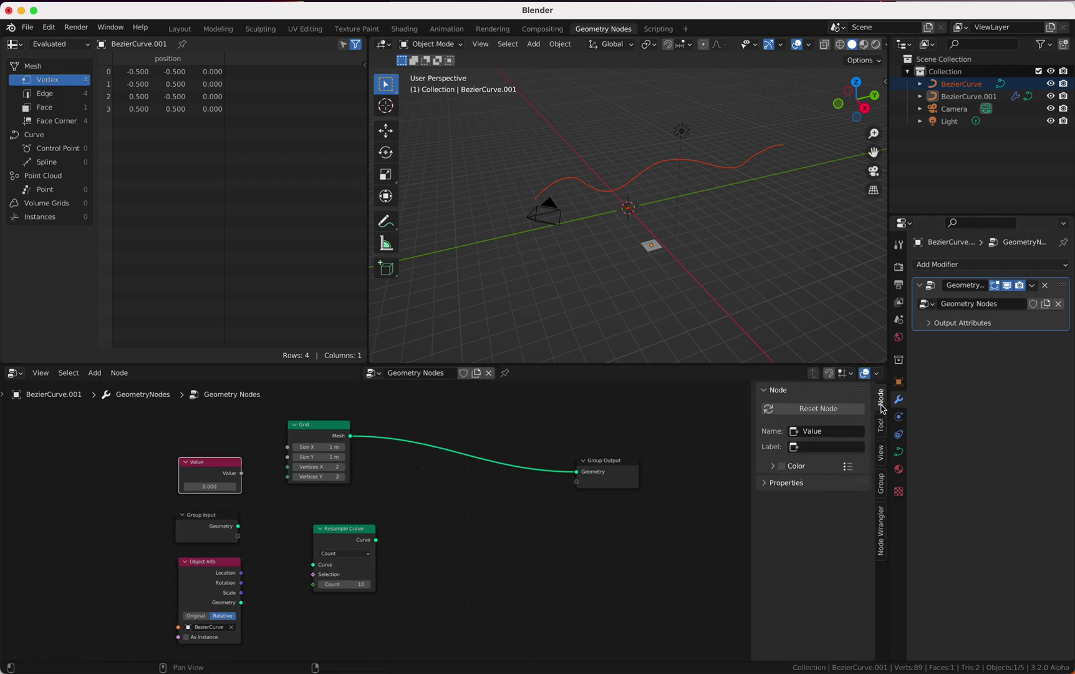
click(768, 484)
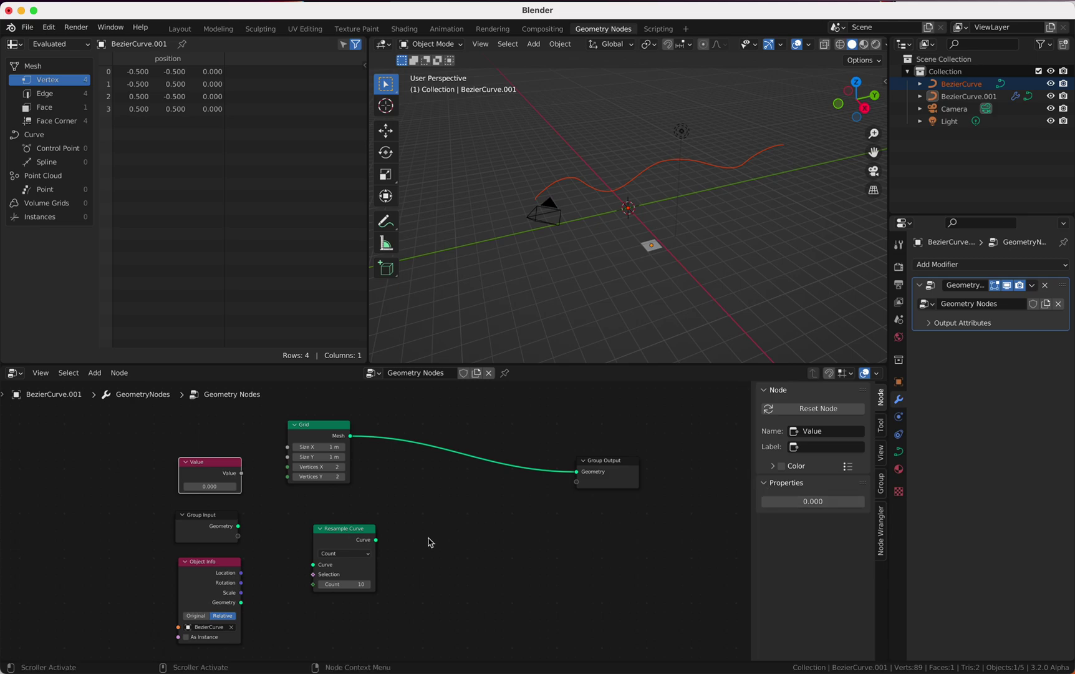
click(215, 487)
text(40)
key(Return)
- Feed the Value node into the Resample Curve's Count and the Group Input's Geometry into its Curve input
drag(243, 474, 313, 588)
drag(340, 528, 340, 501)
drag(239, 528, 313, 537)
- Duplicate the Resample Curve node below the first, feeding its Curve from Object Info's Geometry and its Count from the Value node
click(350, 507)
key(shift+d)
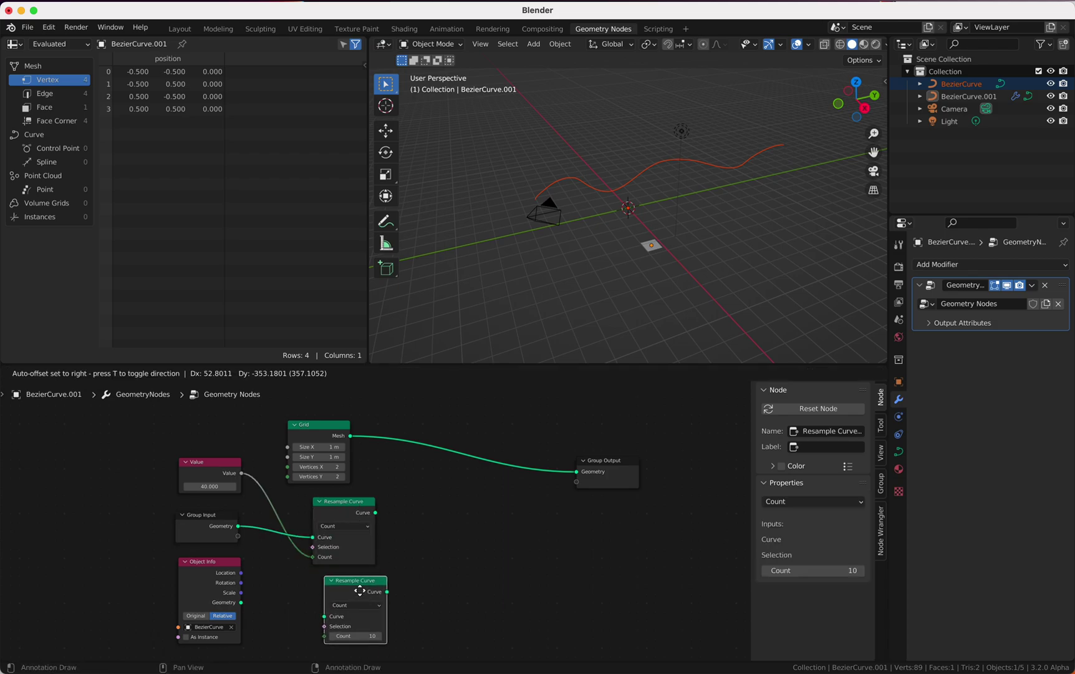
click(349, 586)
drag(241, 603, 315, 616)
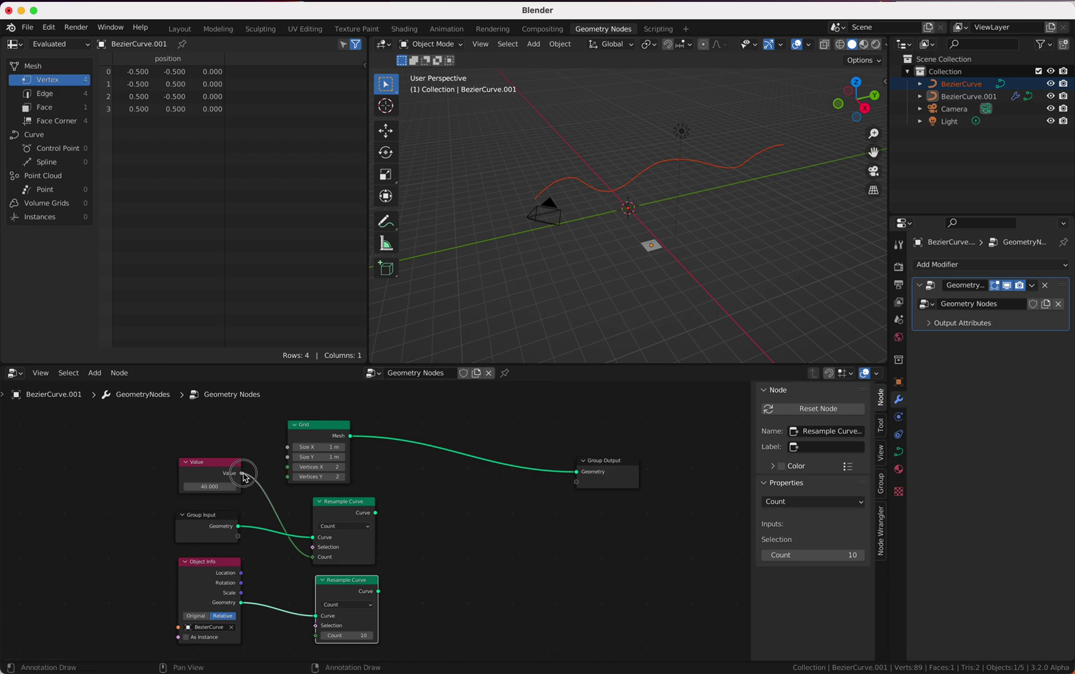
drag(242, 474, 319, 636)
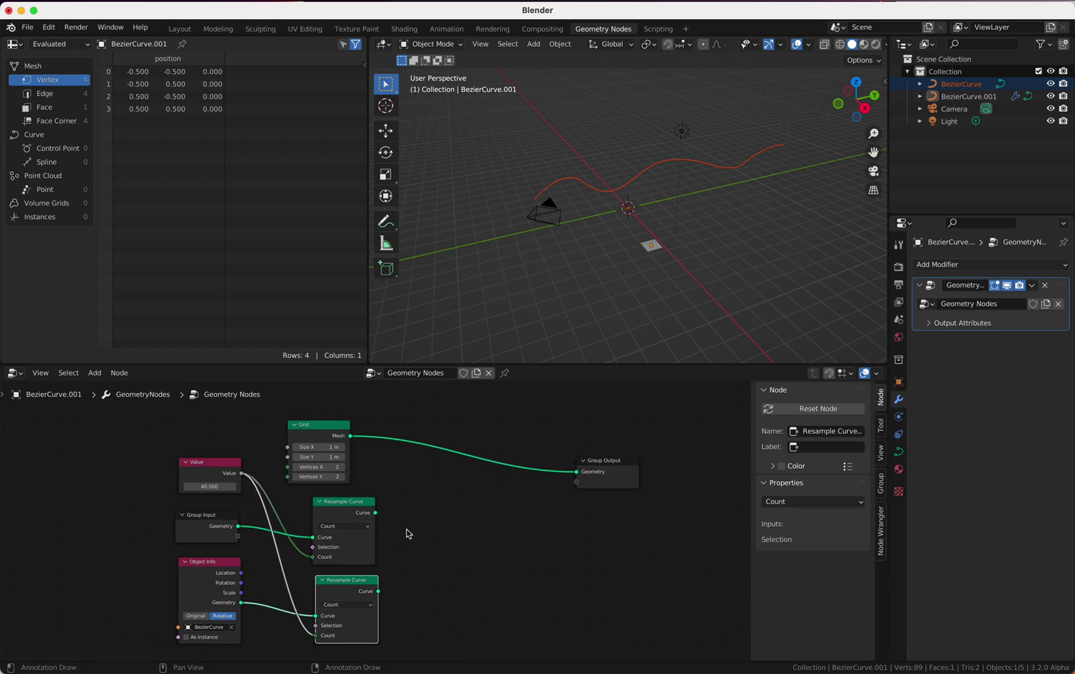
- Merge both Resample Curve outputs into a Join Geometry node, expanded and placed close beside them
key(shift+a)
click(522, 551)
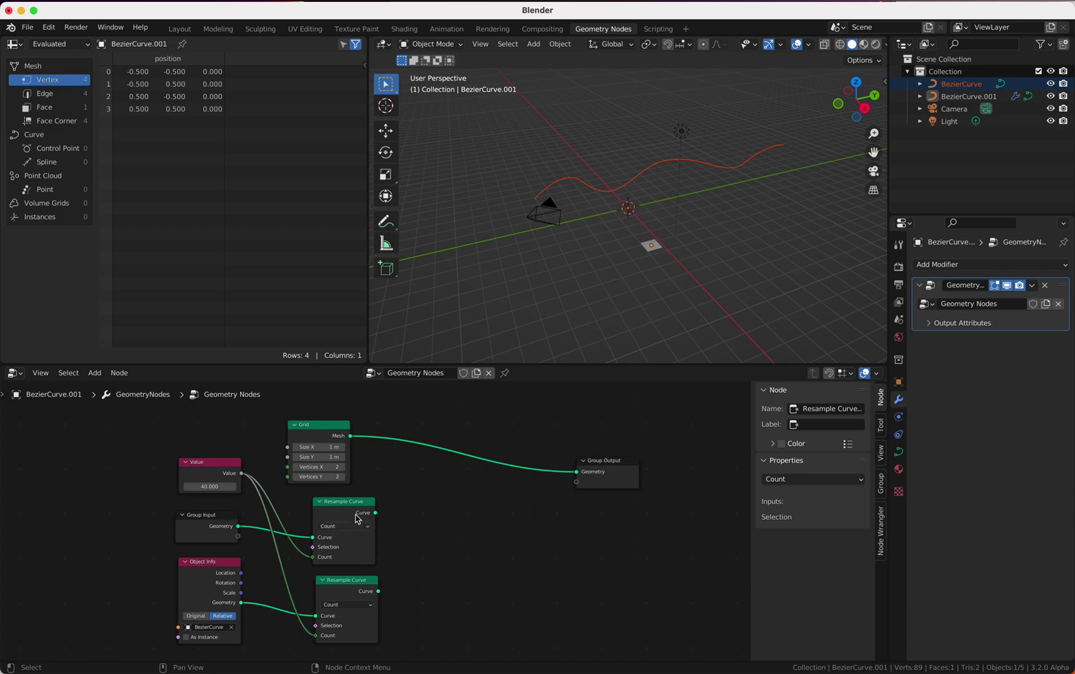
drag(348, 491, 369, 604)
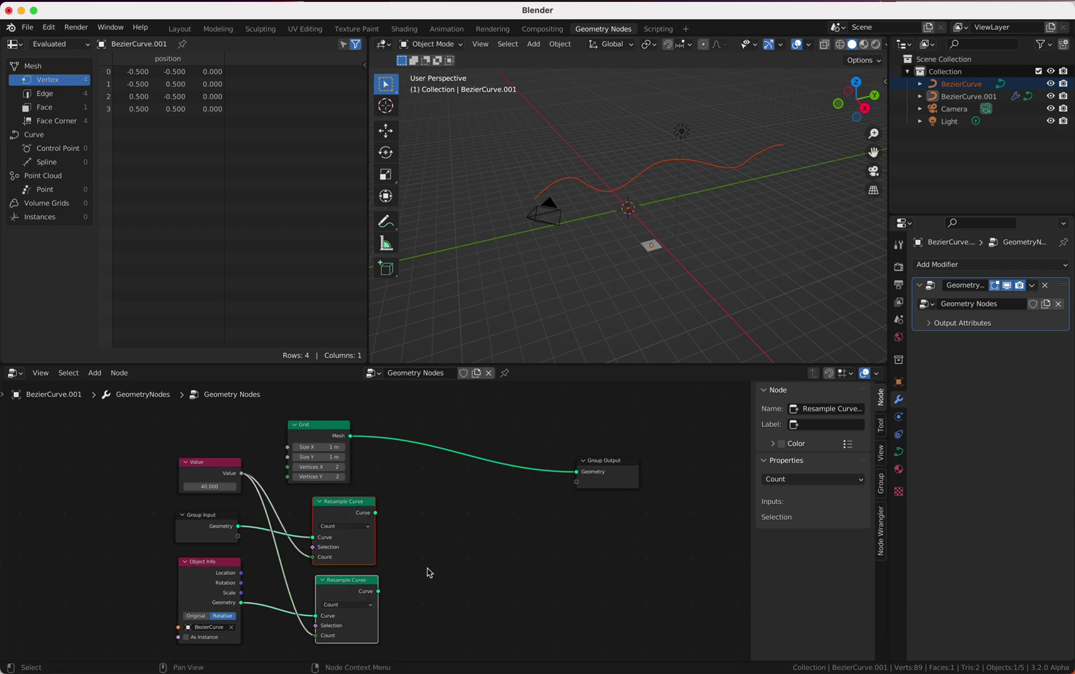
key(ctrl+0)
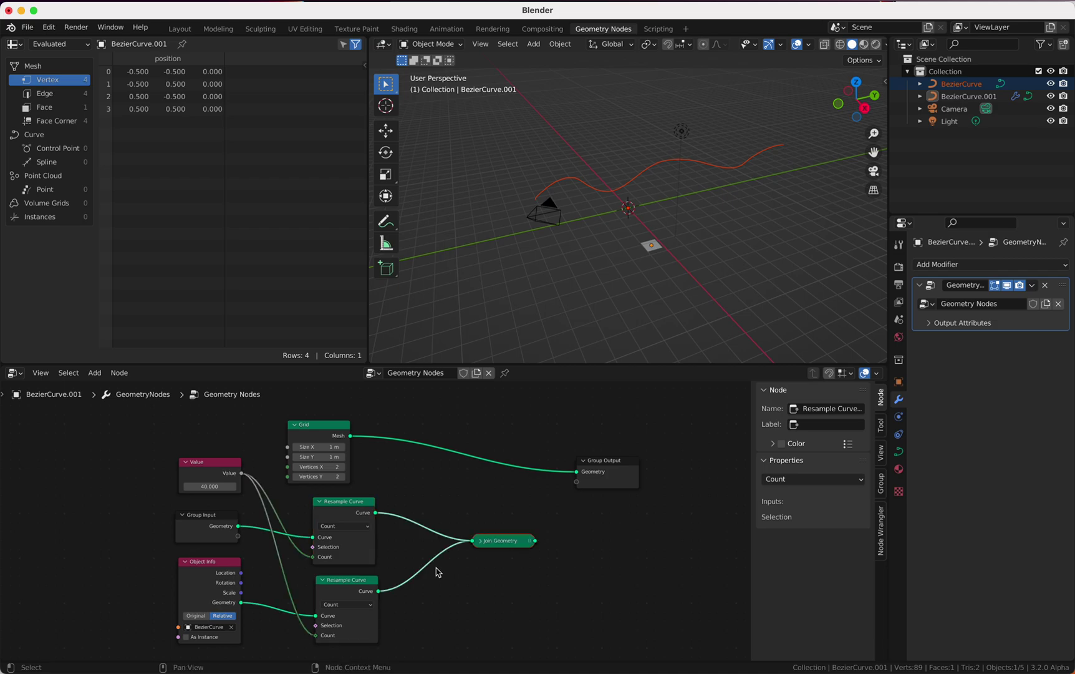
drag(504, 542, 451, 547)
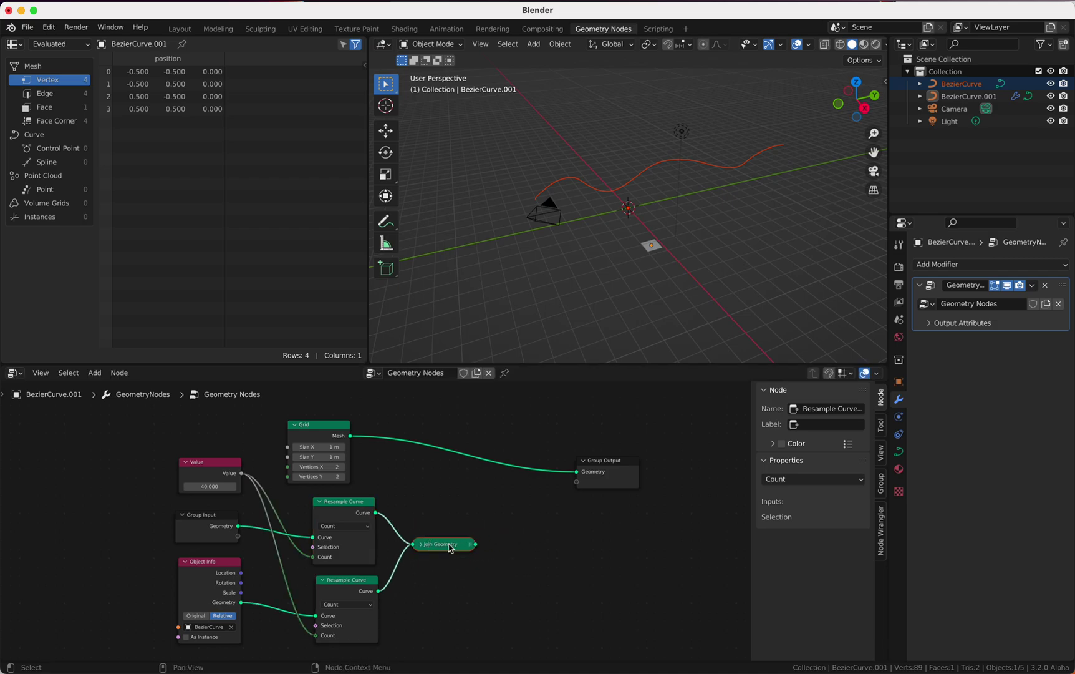
click(424, 546)
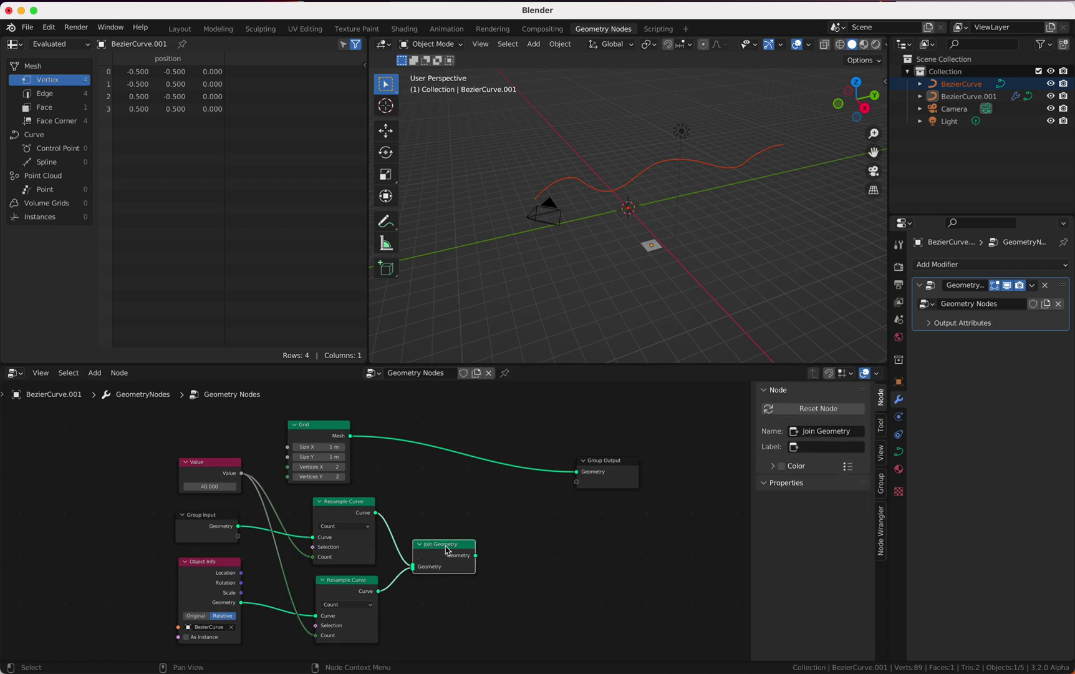
drag(447, 550, 442, 542)
- Move the Group Output node farther away and add a Transfer Attribute node beside Join Geometry
drag(612, 460, 663, 439)
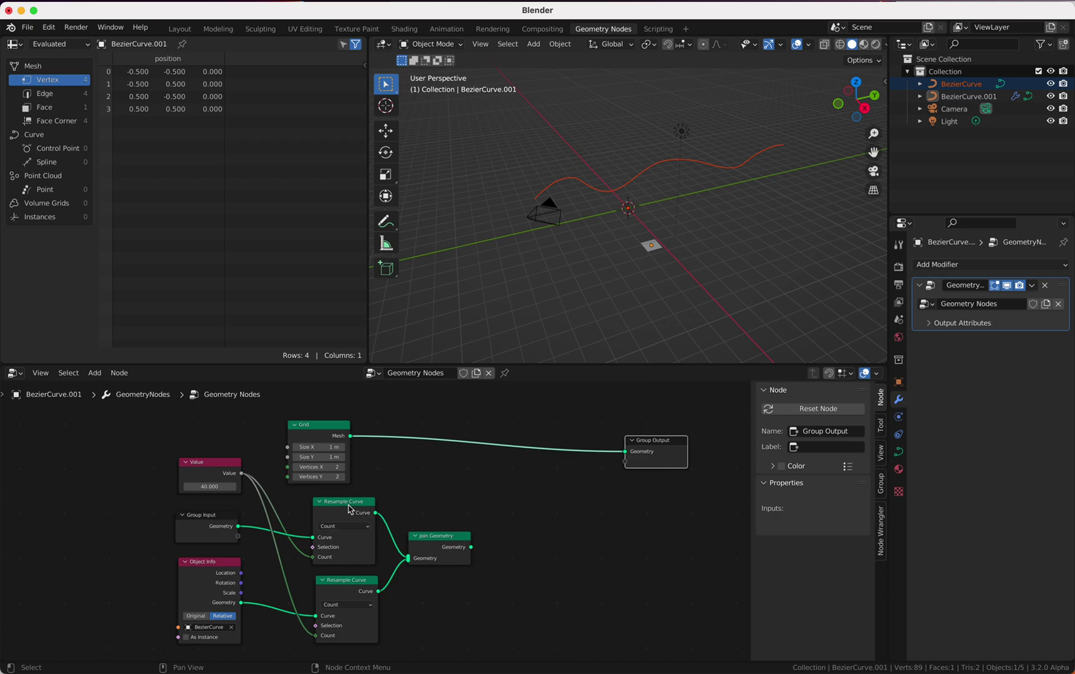
scroll(518, 545, right, 1)
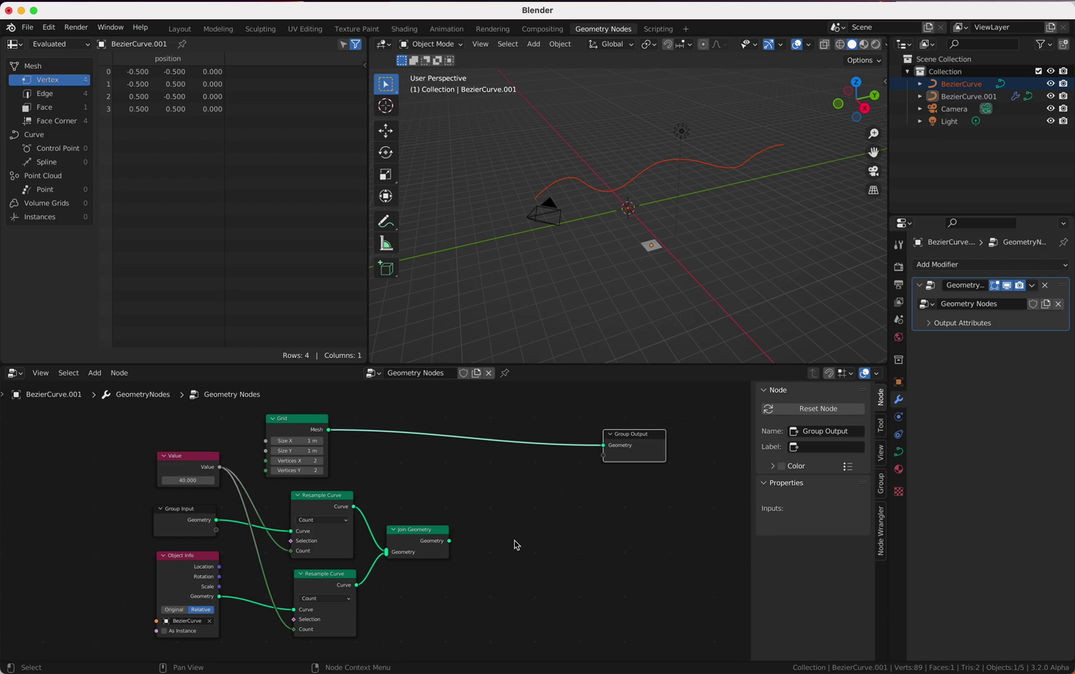
drag(632, 444, 689, 438)
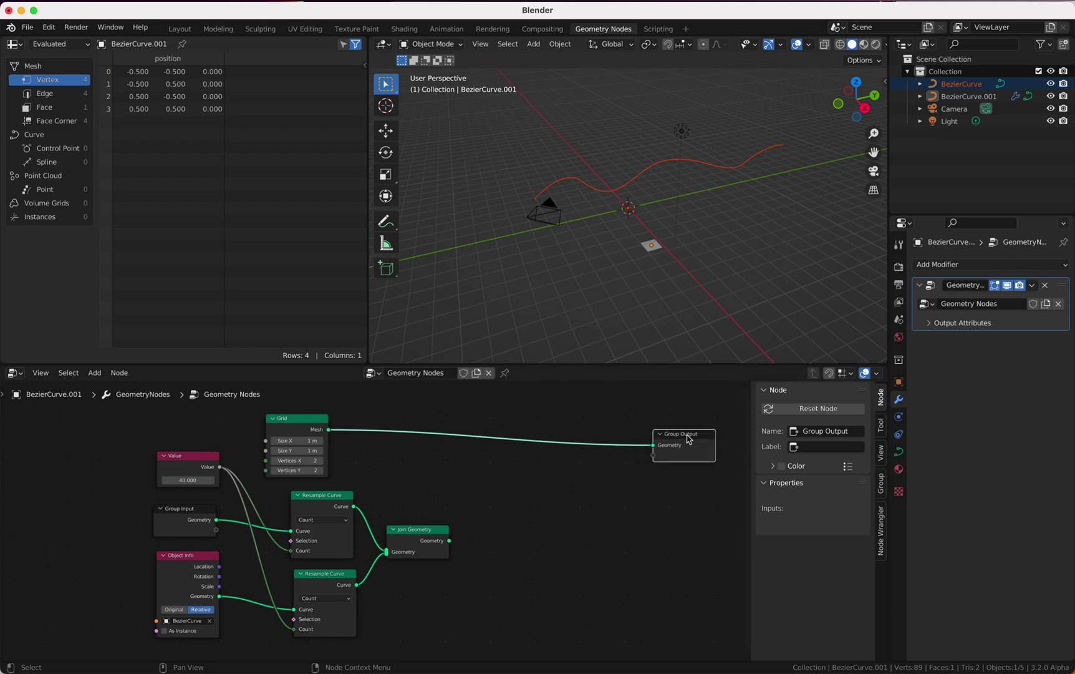
key(shift+a)
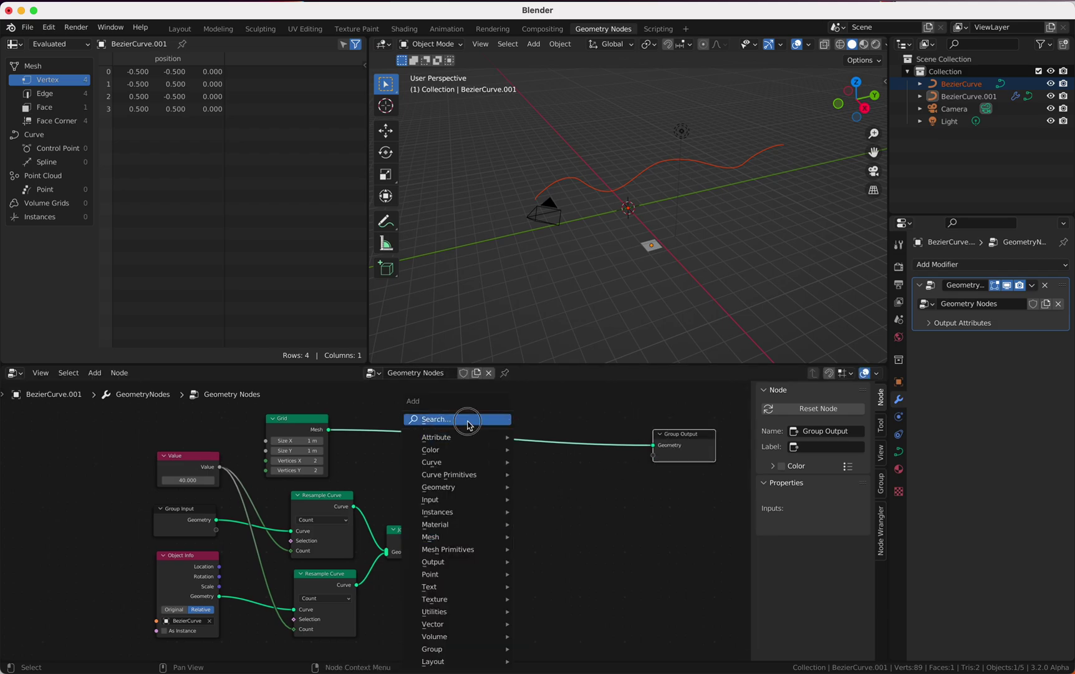
click(467, 425)
text(transf)
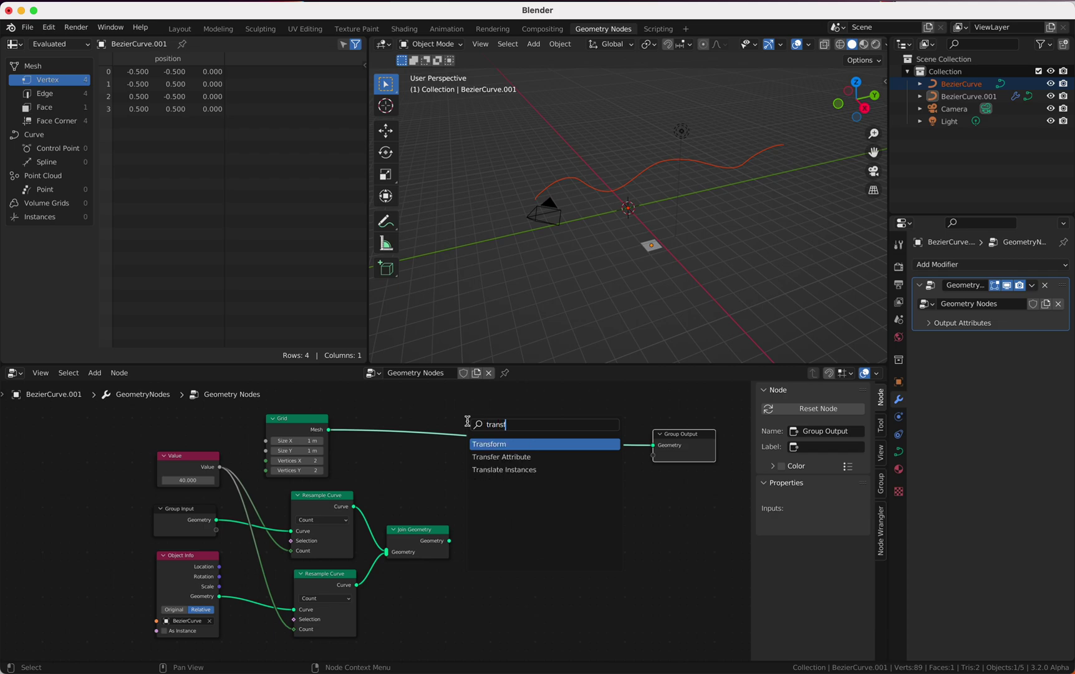
key(Down)
key(Return)
click(475, 521)
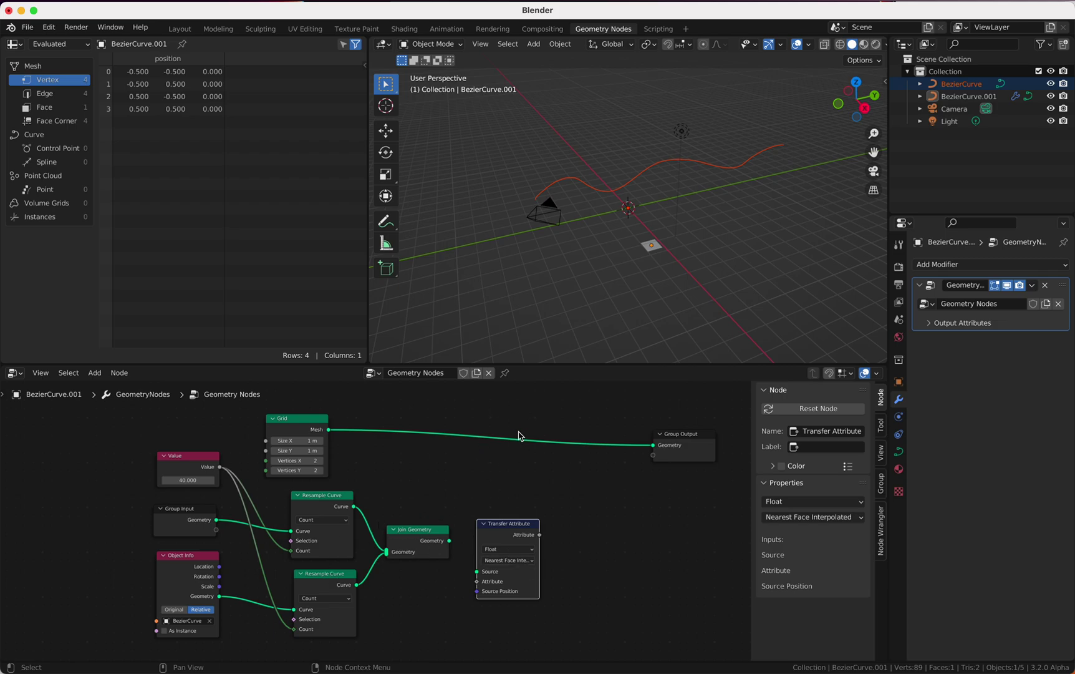
- Connect Join Geometry to the Transfer Attribute's Source and set its data type to Vector and its mapping to Index
drag(450, 542, 476, 571)
click(508, 550)
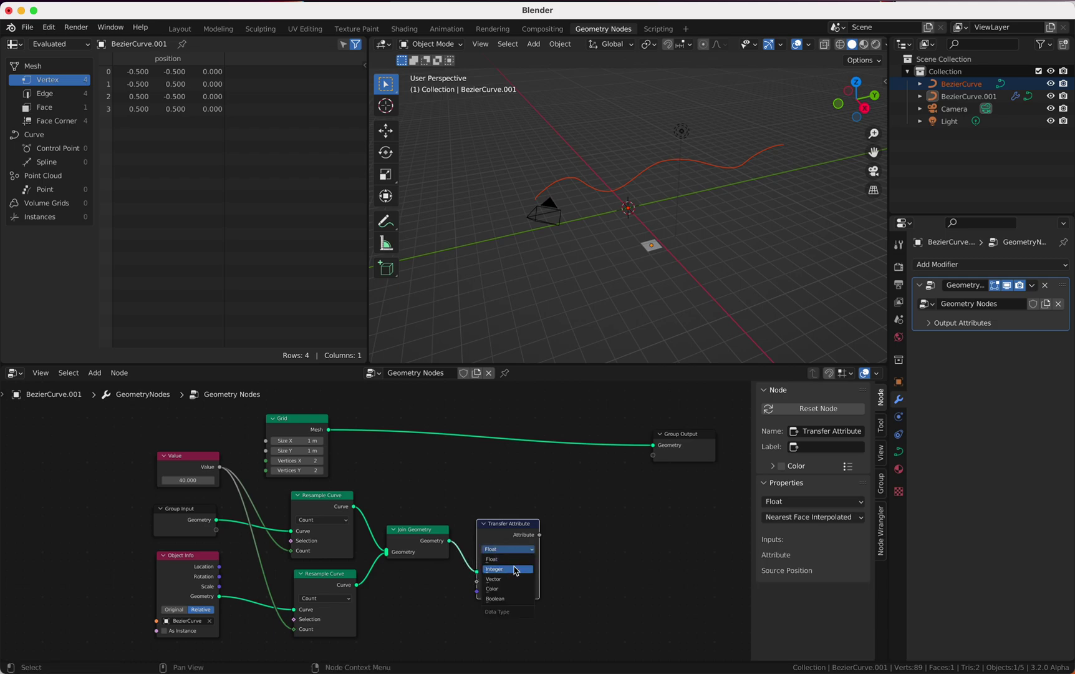
click(515, 579)
click(508, 561)
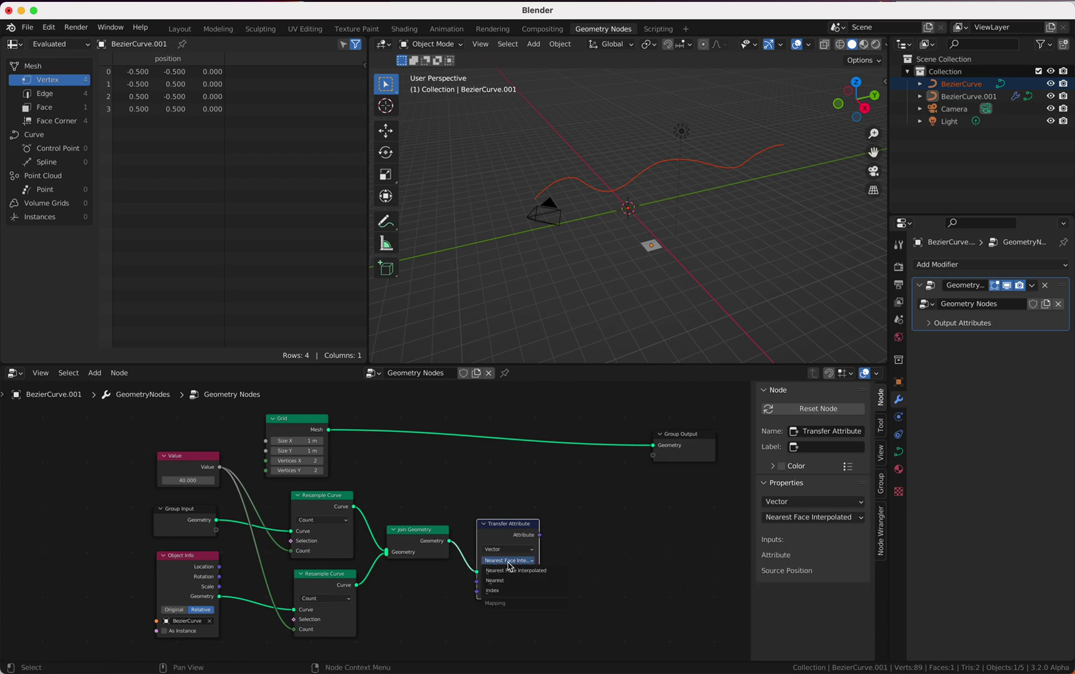
click(507, 590)
- Add a Position node below Join Geometry and connect it to the Transfer Attribute's Attribute input
key(shift+a)
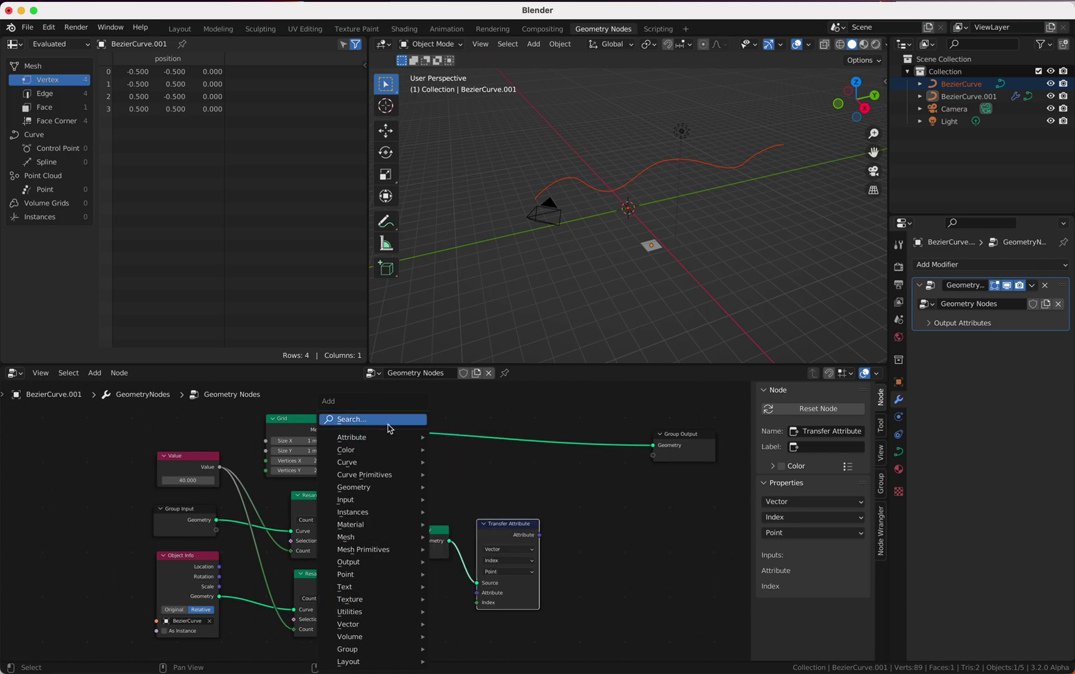
text(pos)
key(Return)
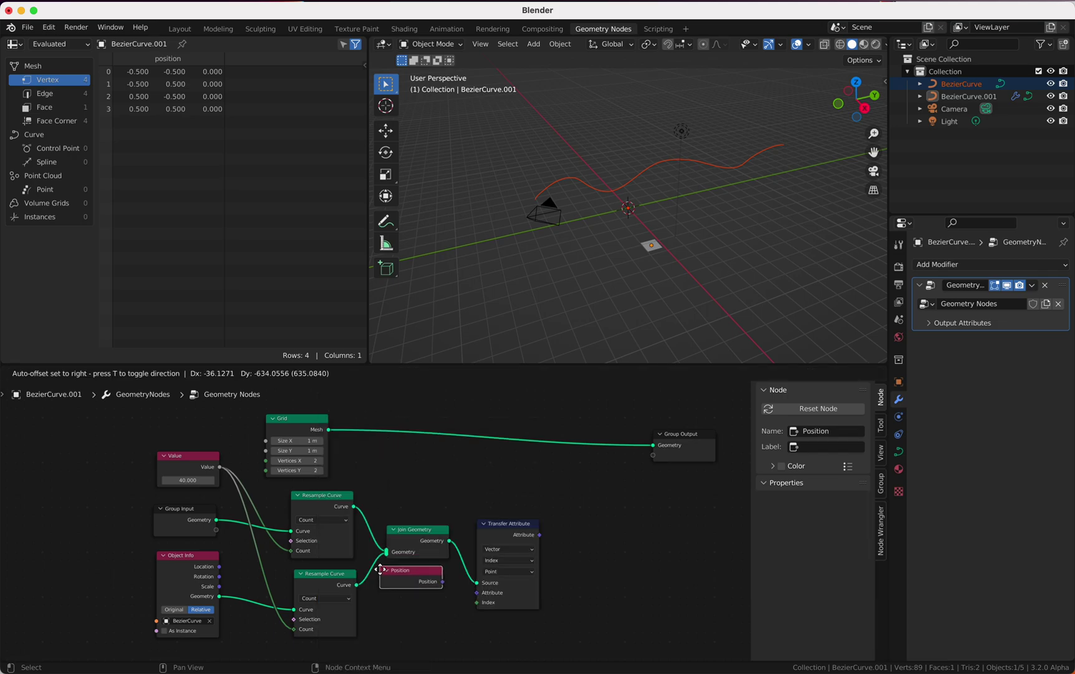
click(388, 585)
drag(449, 595, 477, 593)
- Insert a Set Position node on the link between Grid and Group Output, and space it and Group Output farther from the Grid
click(678, 438)
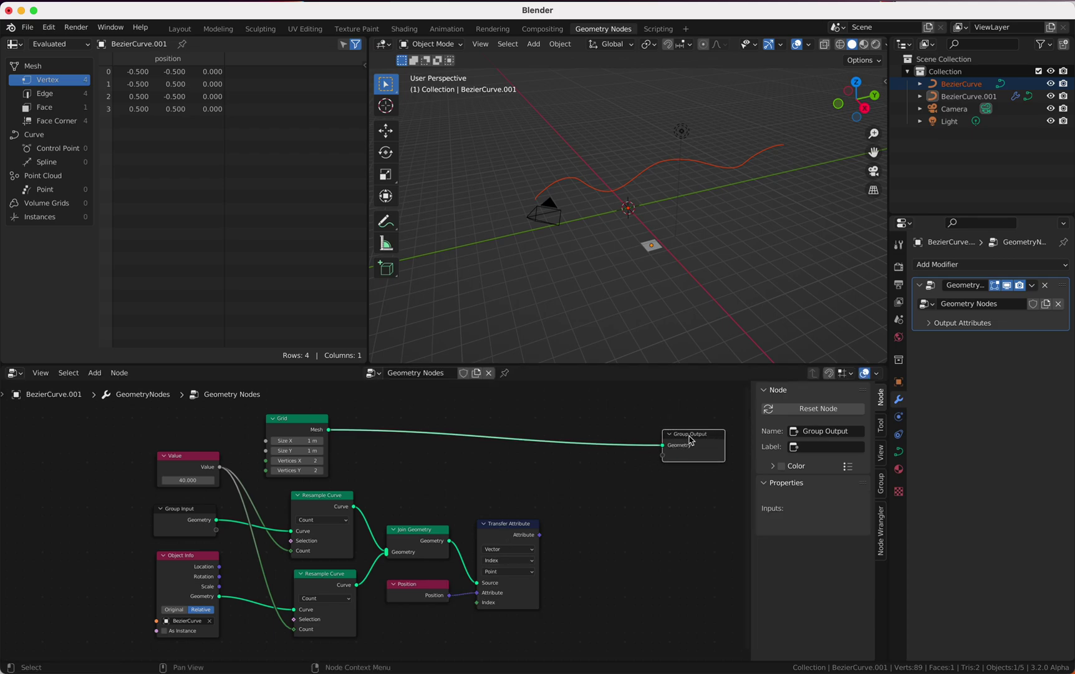
key(n)
key(shift+a)
text(set pos)
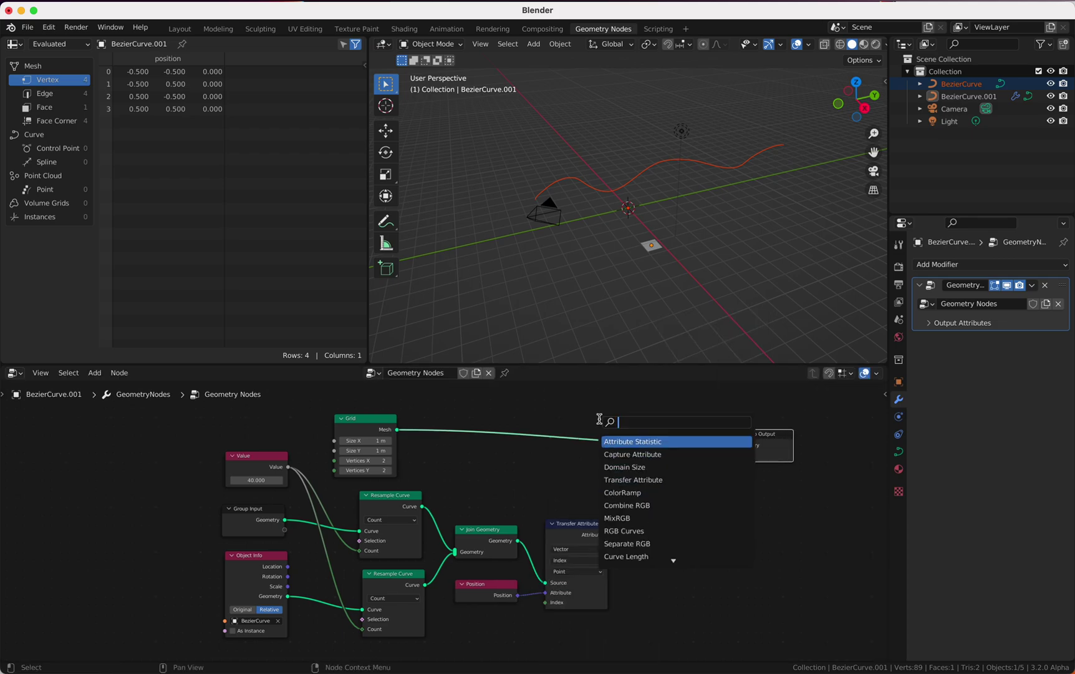
key(Return)
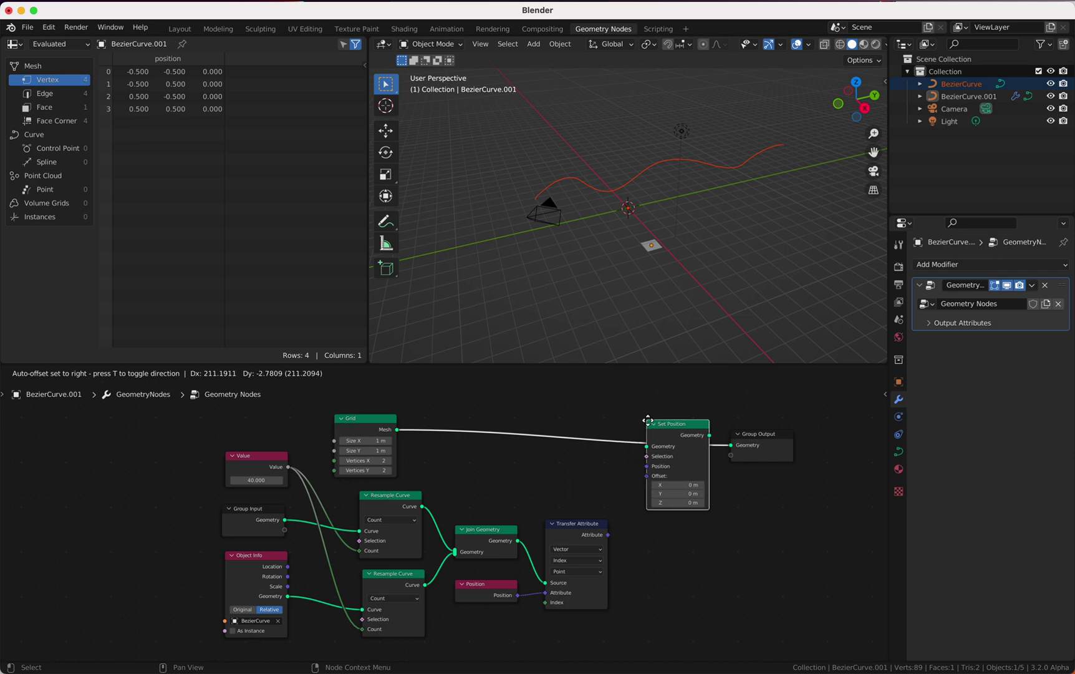
click(633, 430)
drag(736, 438, 772, 438)
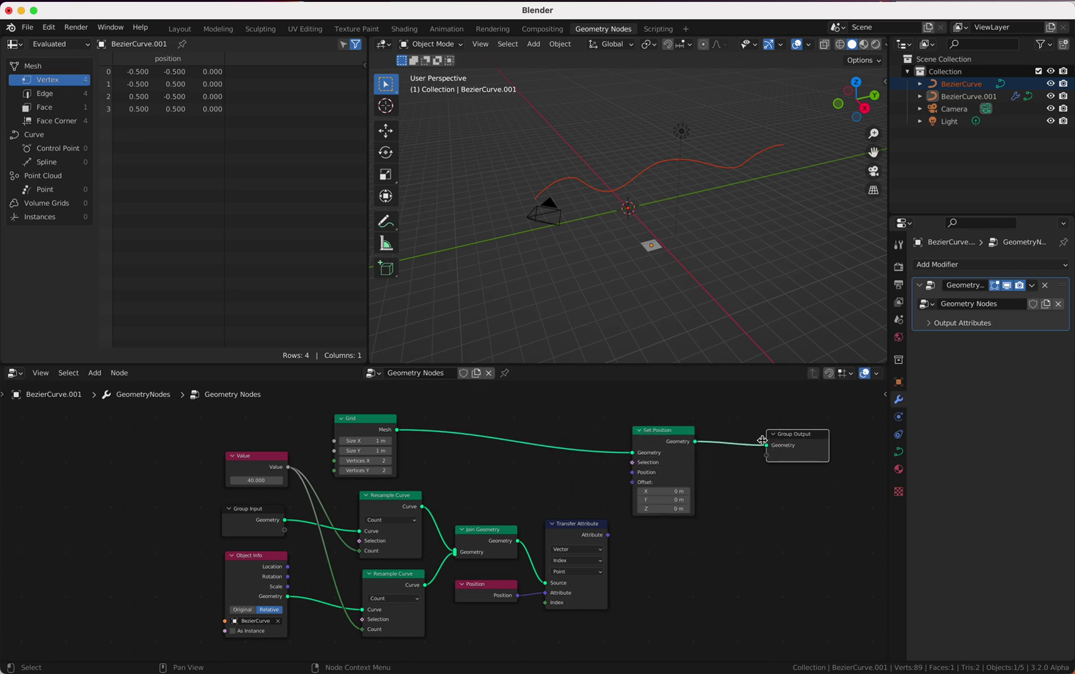
drag(655, 437, 688, 432)
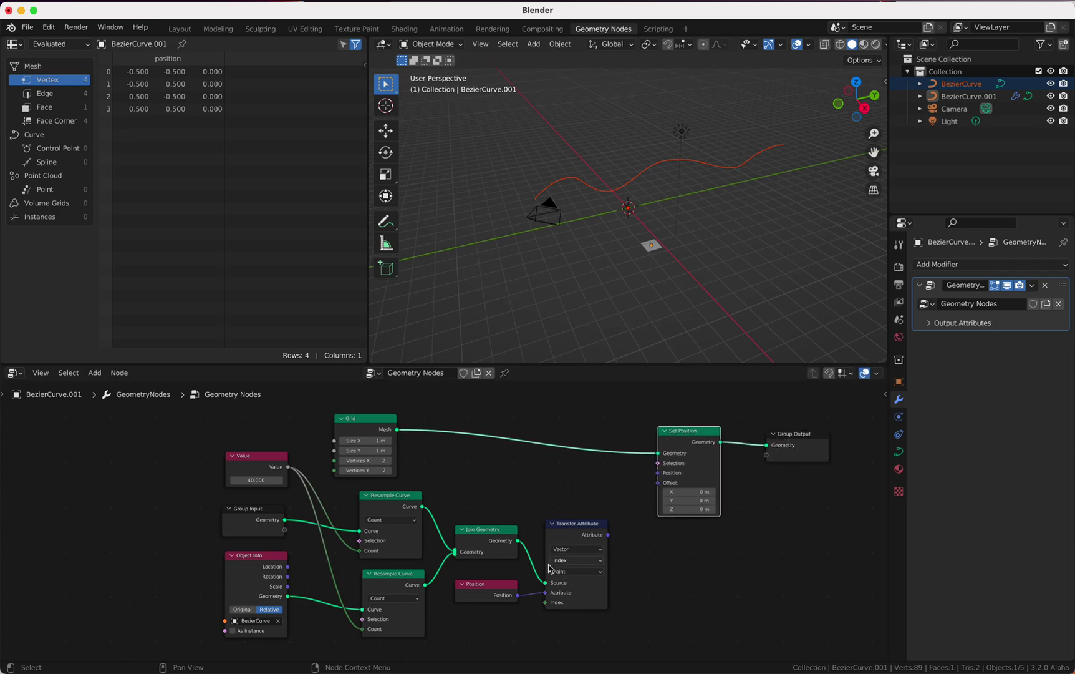
- Connect the Transfer Attribute's Attribute output to the Position input of the Set Position node, then deselect everything in the viewport
drag(608, 535, 639, 492)
drag(654, 476, 657, 475)
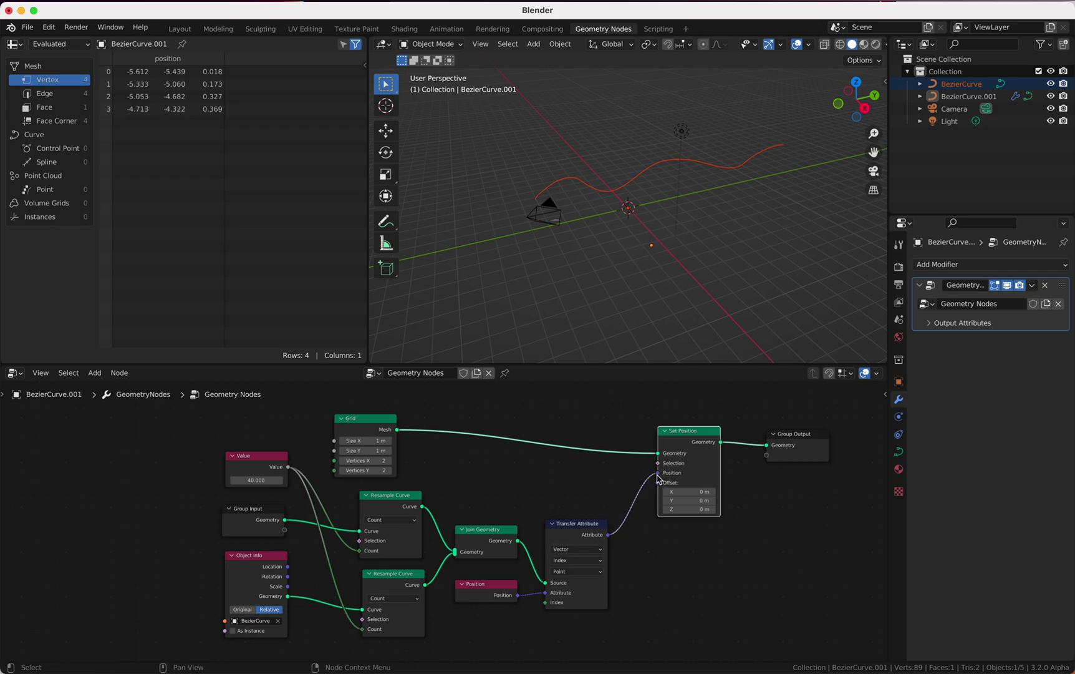
scroll(623, 293, up, 5)
scroll(622, 293, down, 5)
click(623, 293)
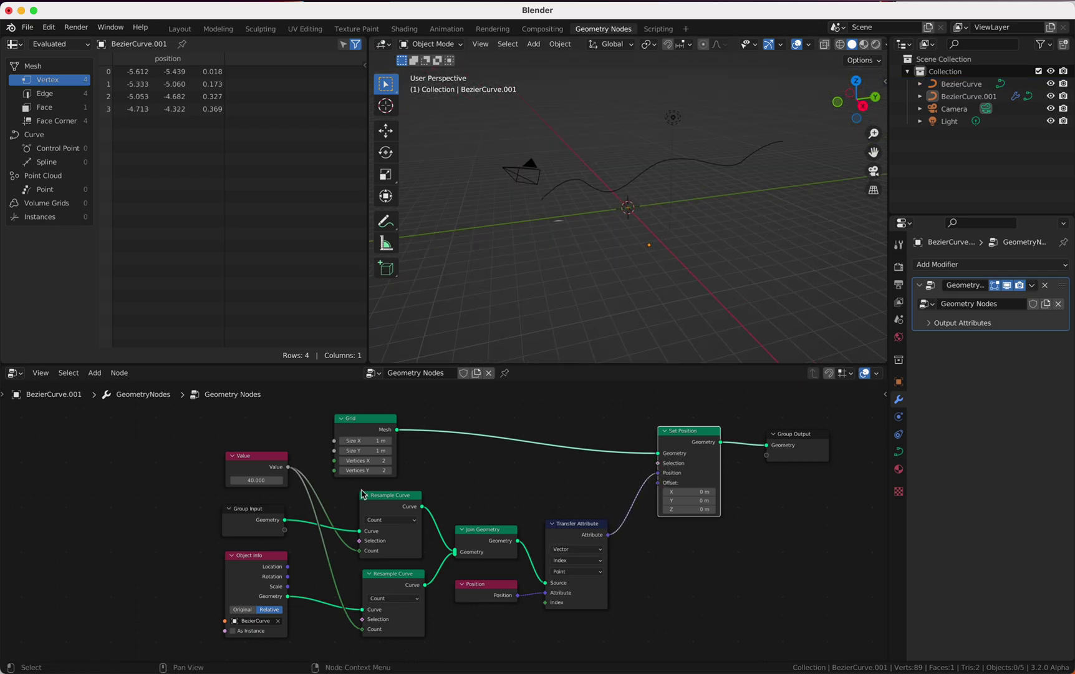
- Connect the Value node, which drives both Resample Curve counts, to the Grid's Vertices Y input
click(287, 470)
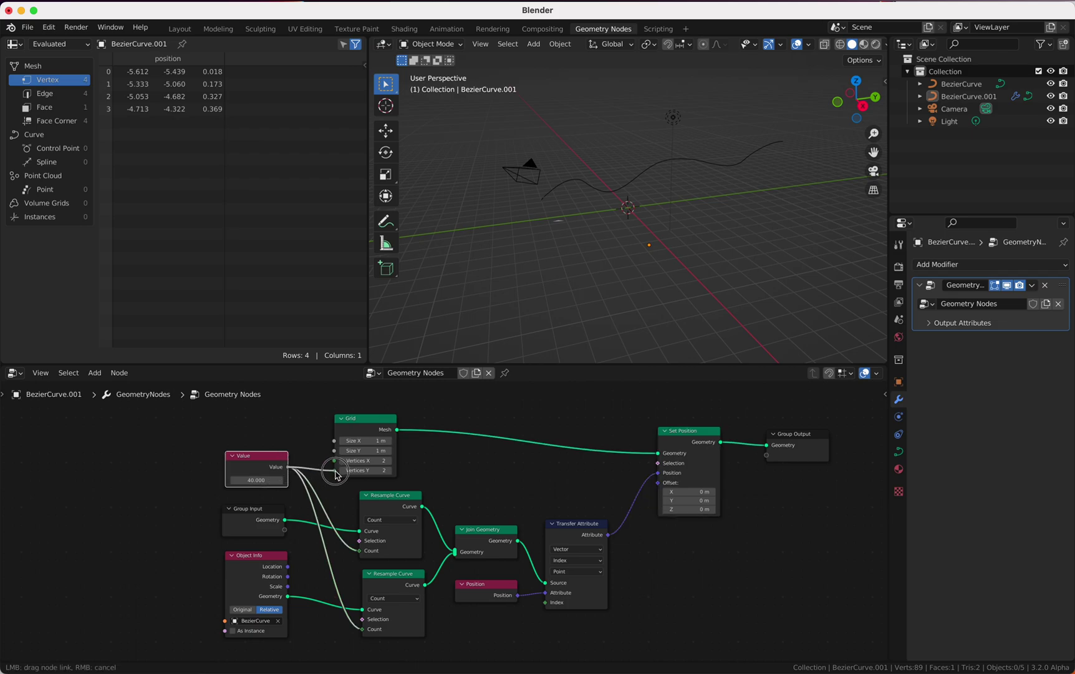
drag(335, 474, 335, 471)
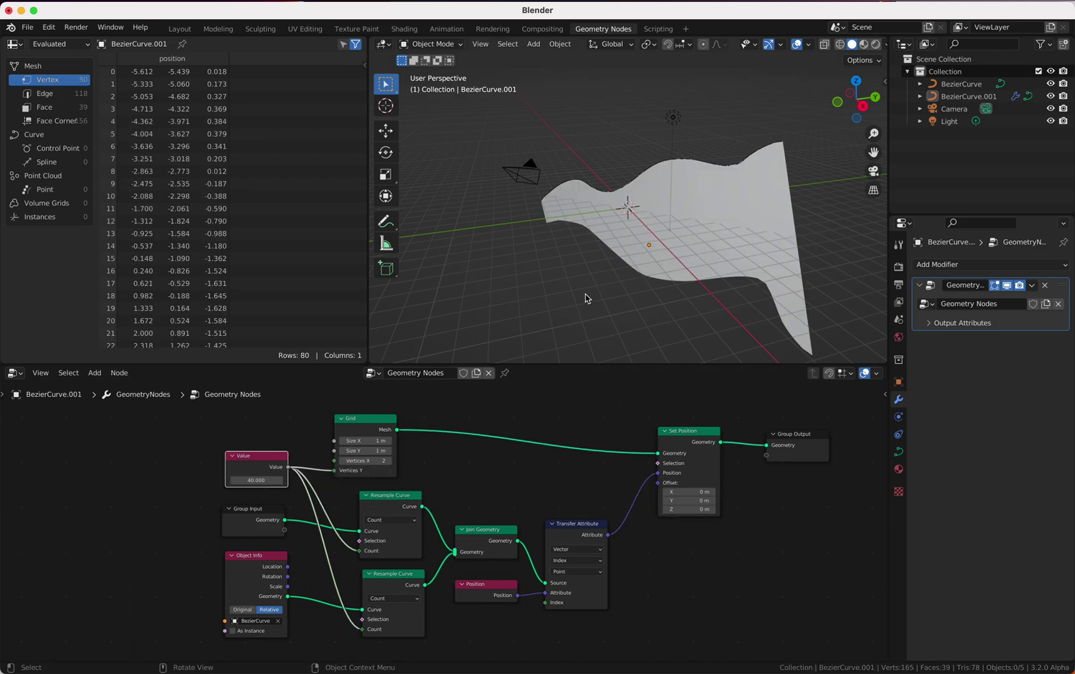
scroll(586, 298, down, 5)
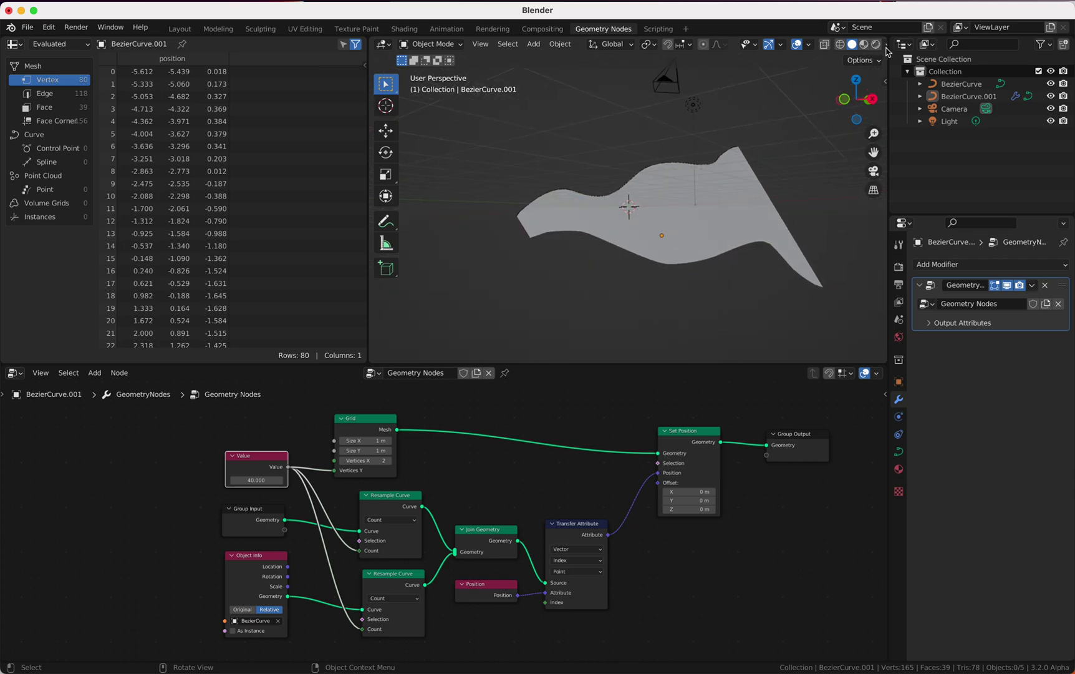
- Switch the solid viewport lighting to MatCap with the glossy red sphere material
click(886, 45)
click(876, 105)
click(885, 124)
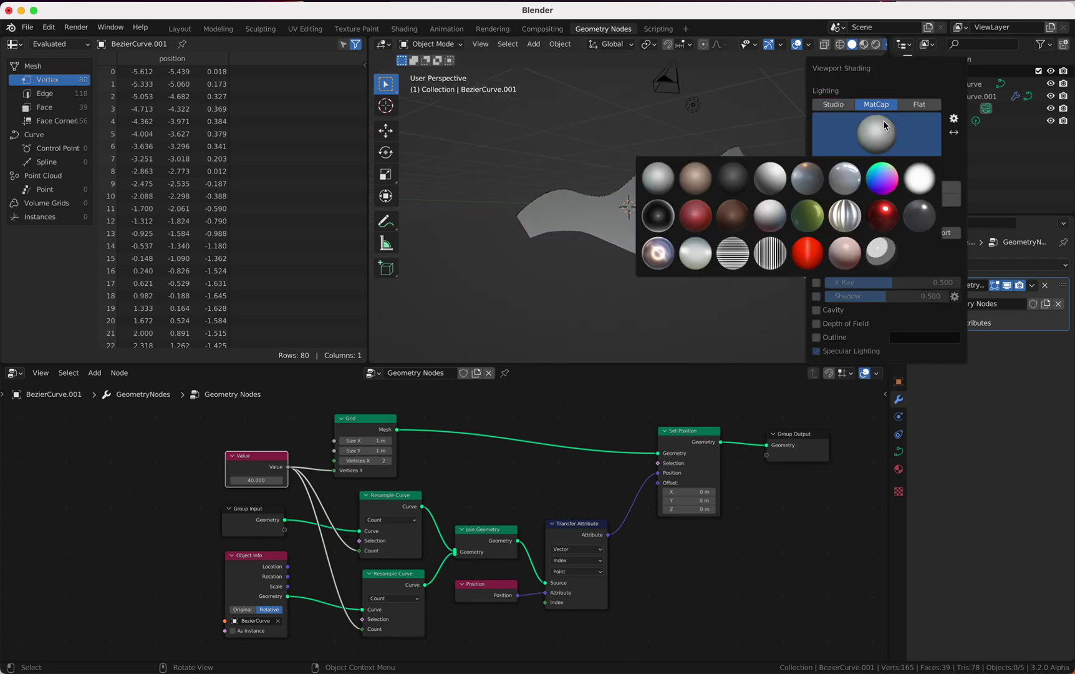
click(880, 216)
scroll(645, 295, up, 5)
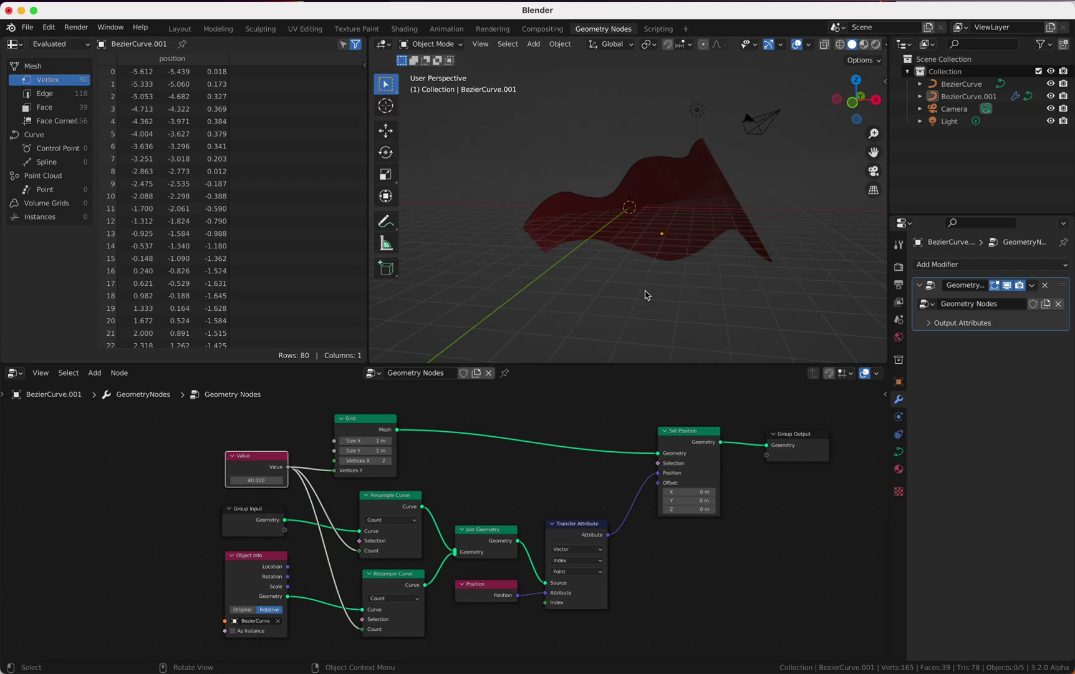
scroll(645, 295, up, 5)
- Enter Edit Mode on BezierCurve.001 and pull the control point near the middle of the surface's lower edge downward
key(Tab)
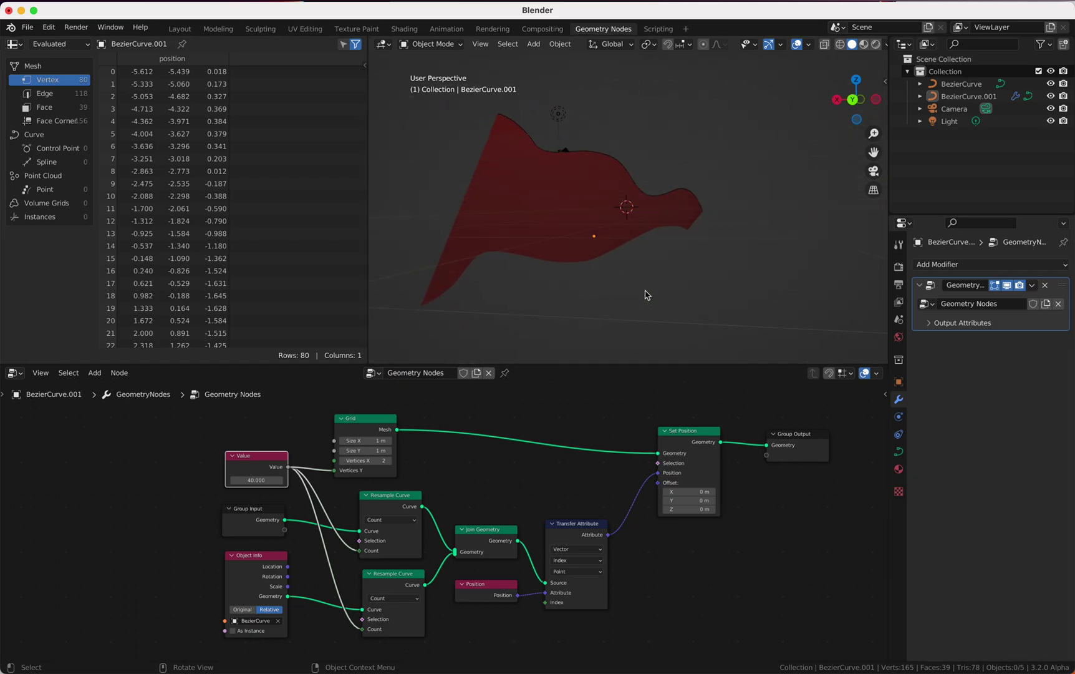
scroll(645, 290, up, 5)
scroll(645, 291, down, 3)
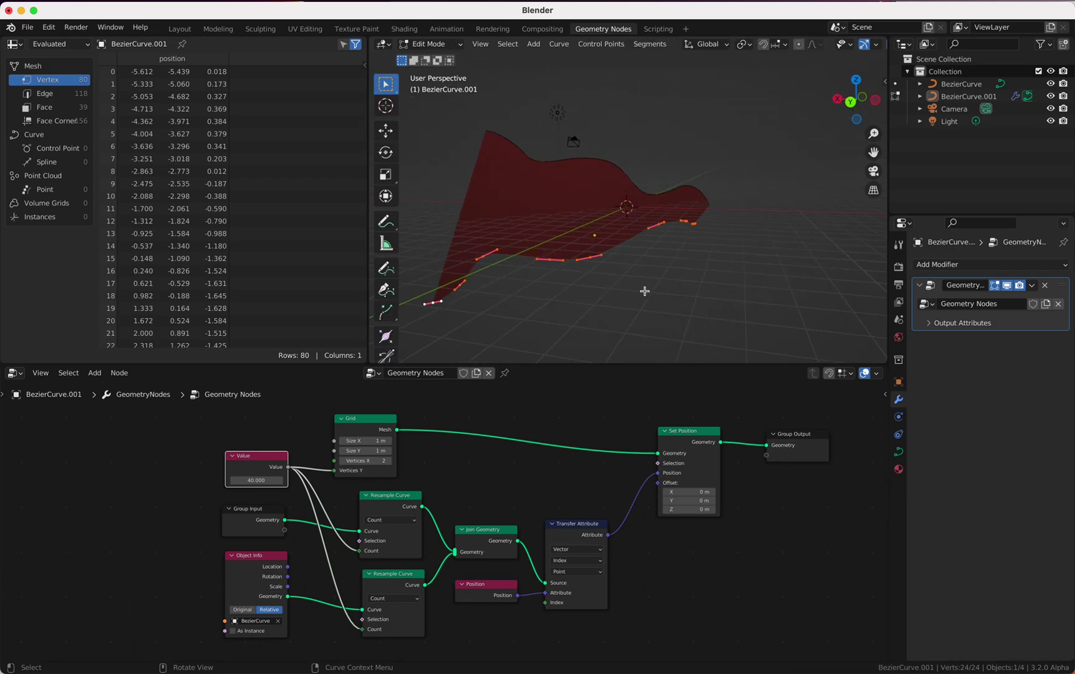
key(g)
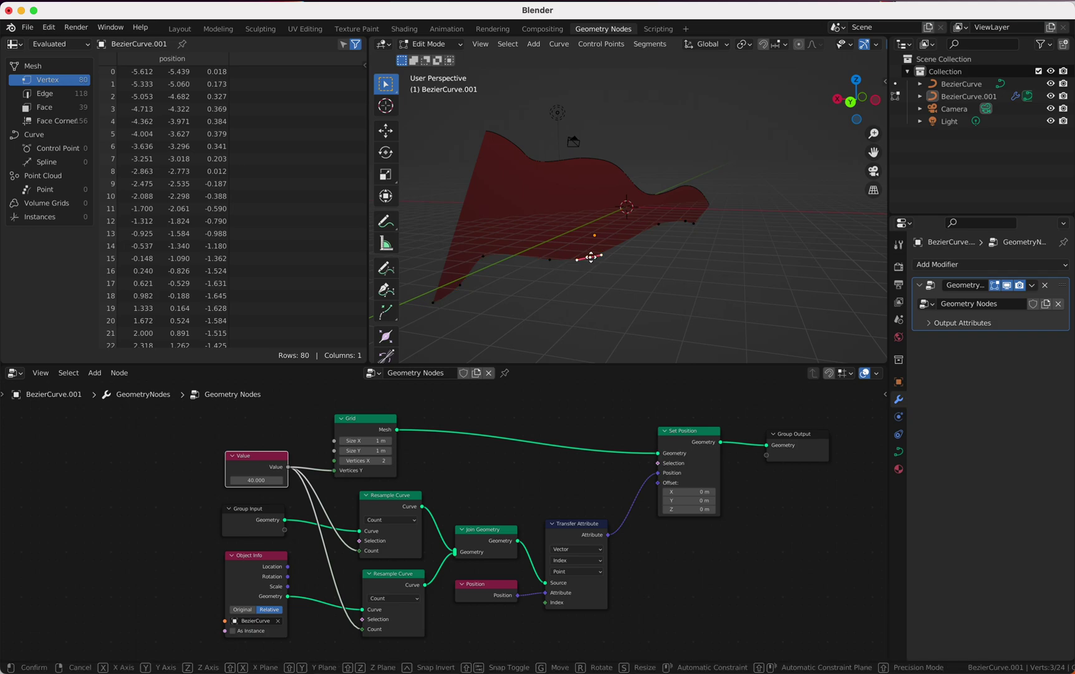
click(603, 301)
scroll(604, 302, up, 5)
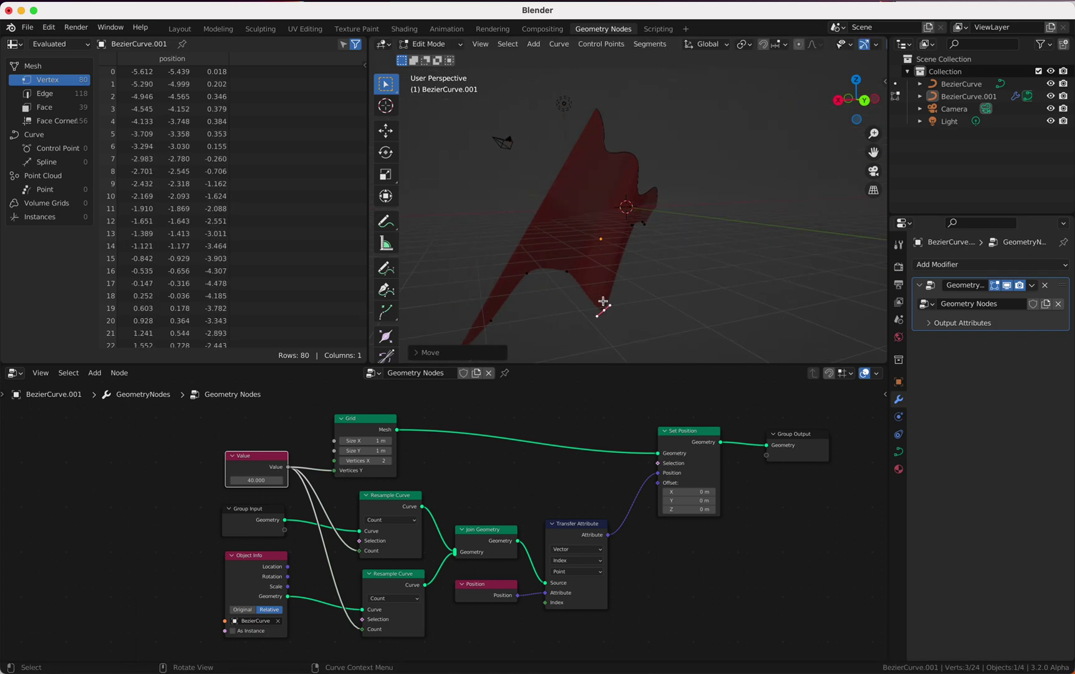
- Move the two control points on either side of the pulled-down one to reshape the surface's lower edge
key(g)
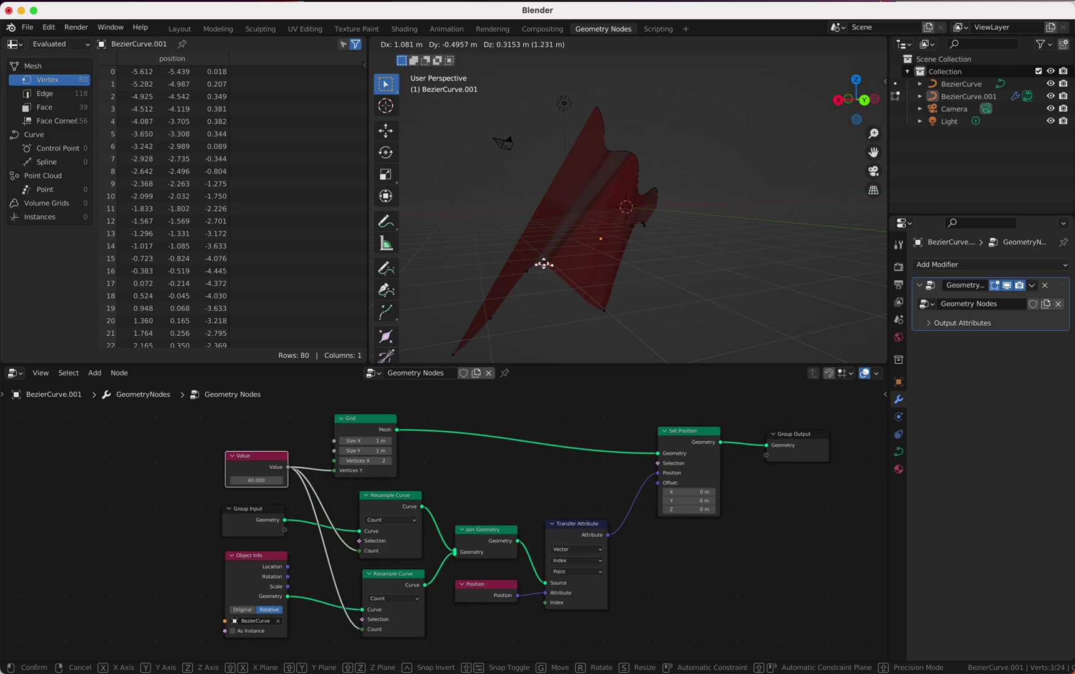
click(531, 264)
scroll(532, 260, down, 3)
scroll(533, 261, up, 1)
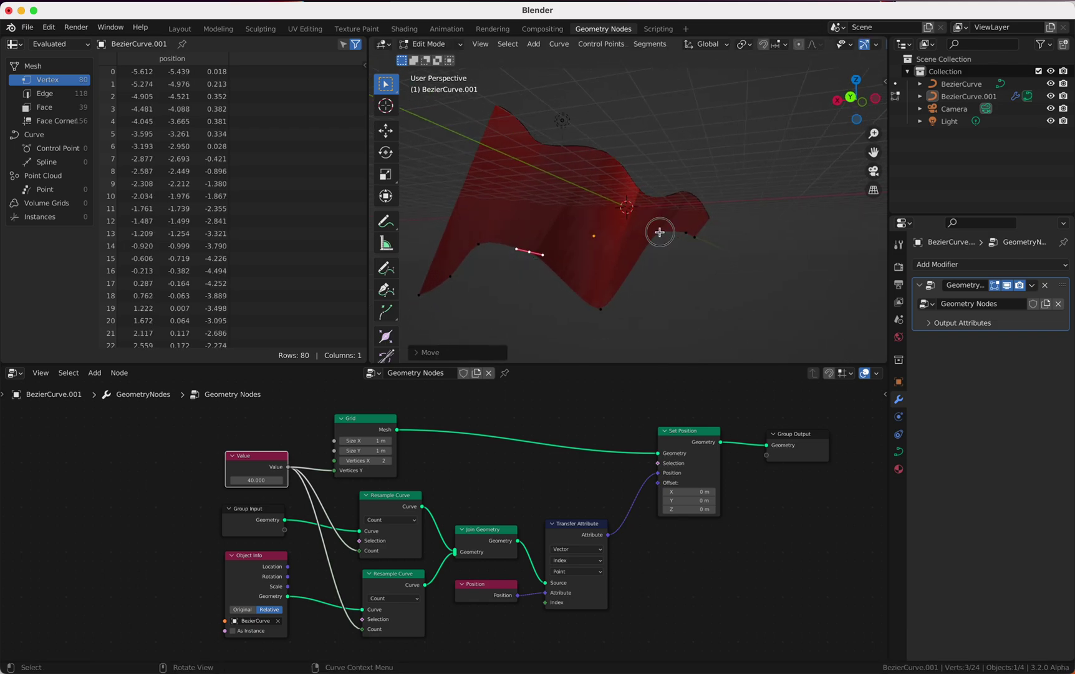
key(g)
click(679, 276)
scroll(680, 273, down, 3)
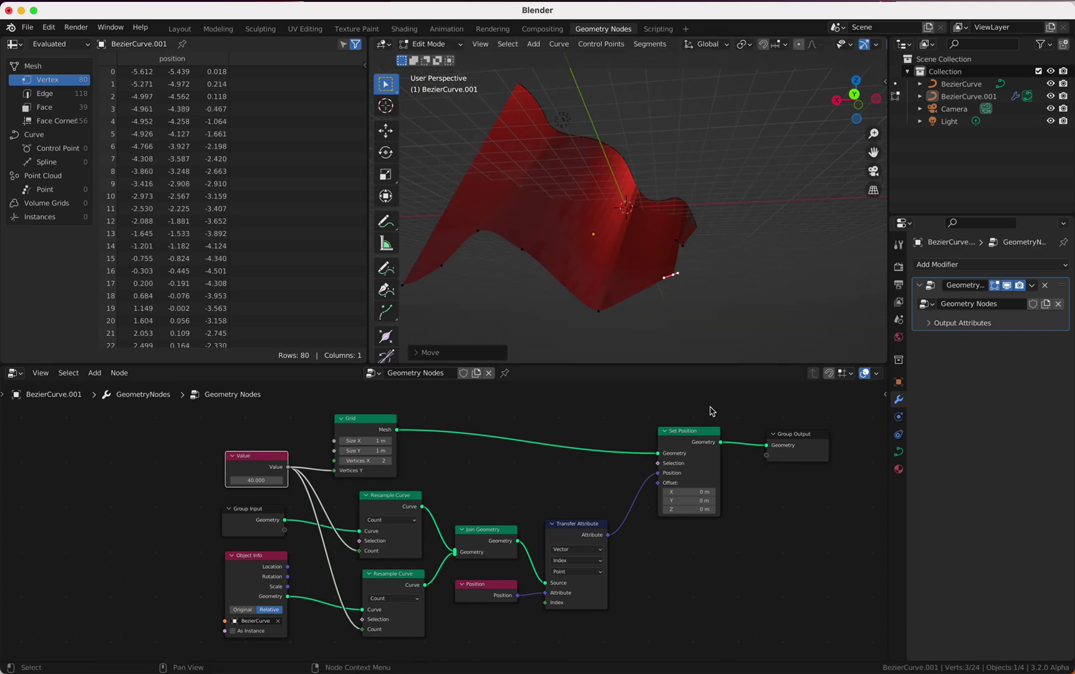
- Insert a Set Shade Smooth node between Set Position and Group Output and inspect the smoothed surface from several angles
key(shift+a)
text(set sh)
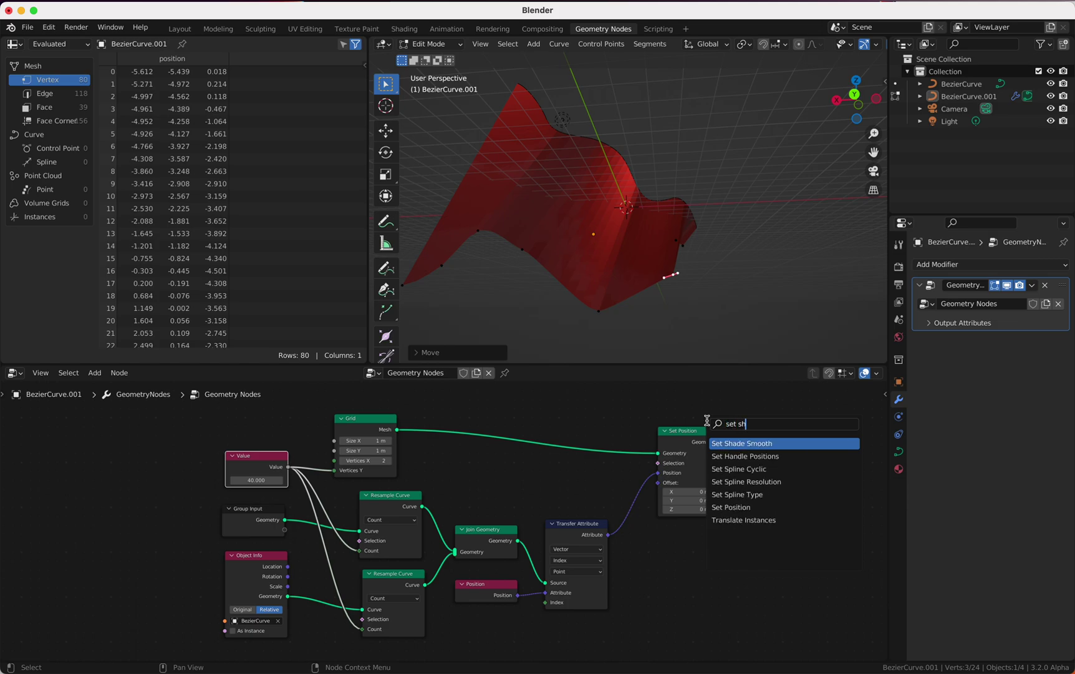
key(Return)
click(756, 439)
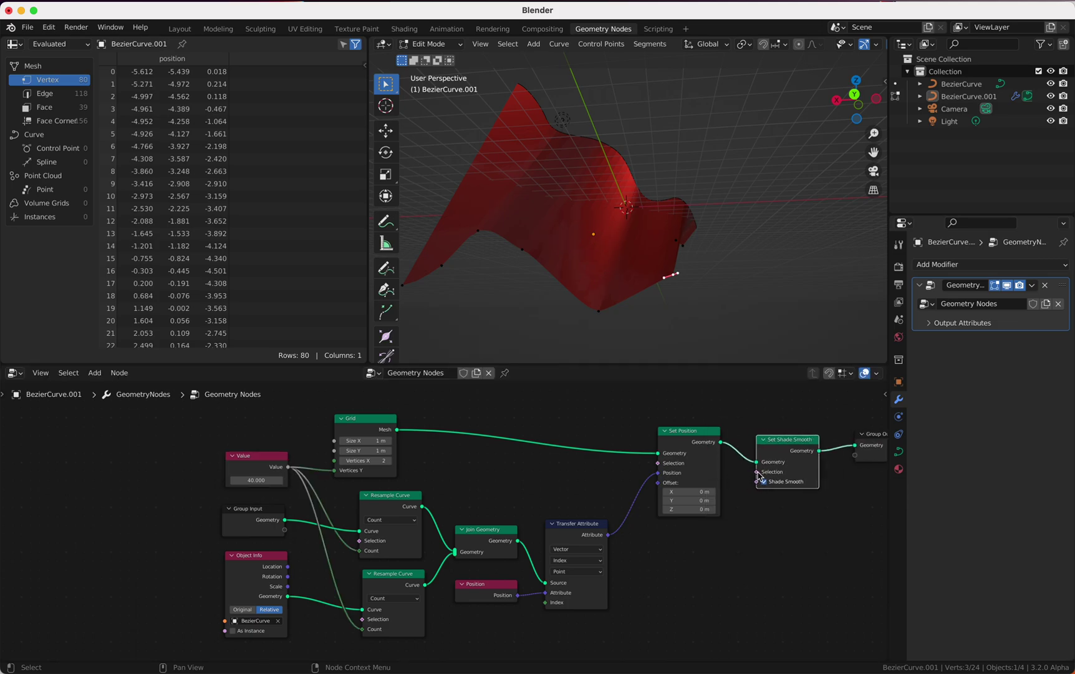
scroll(717, 343, right, 10)
scroll(717, 343, left, 10)
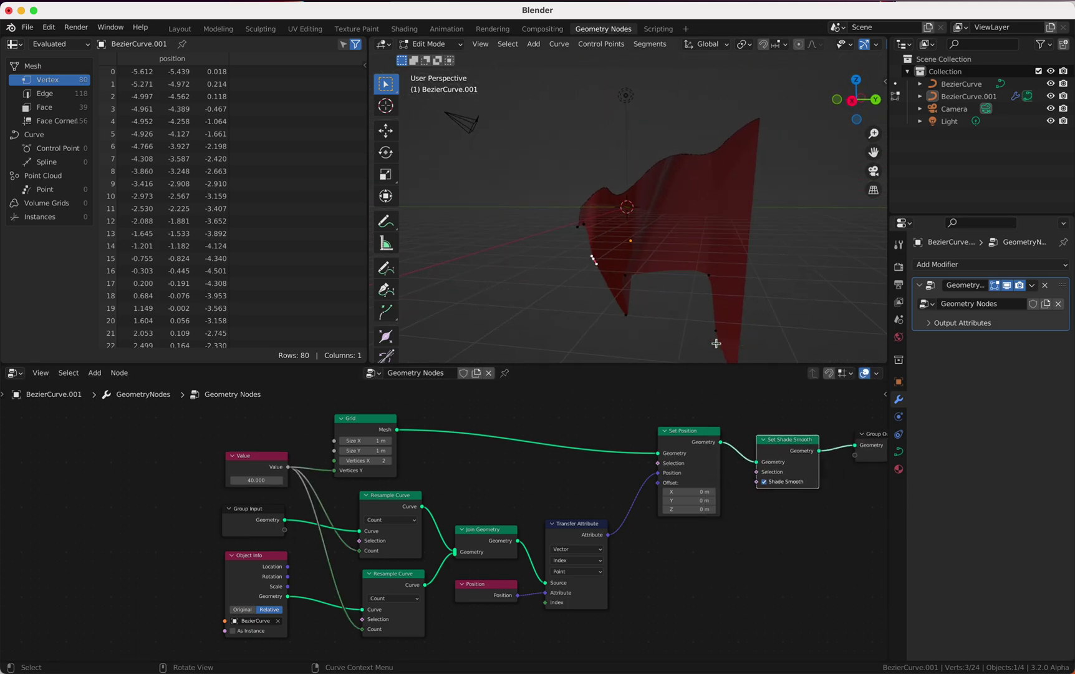
scroll(717, 343, right, 3)
scroll(721, 335, down, 2)
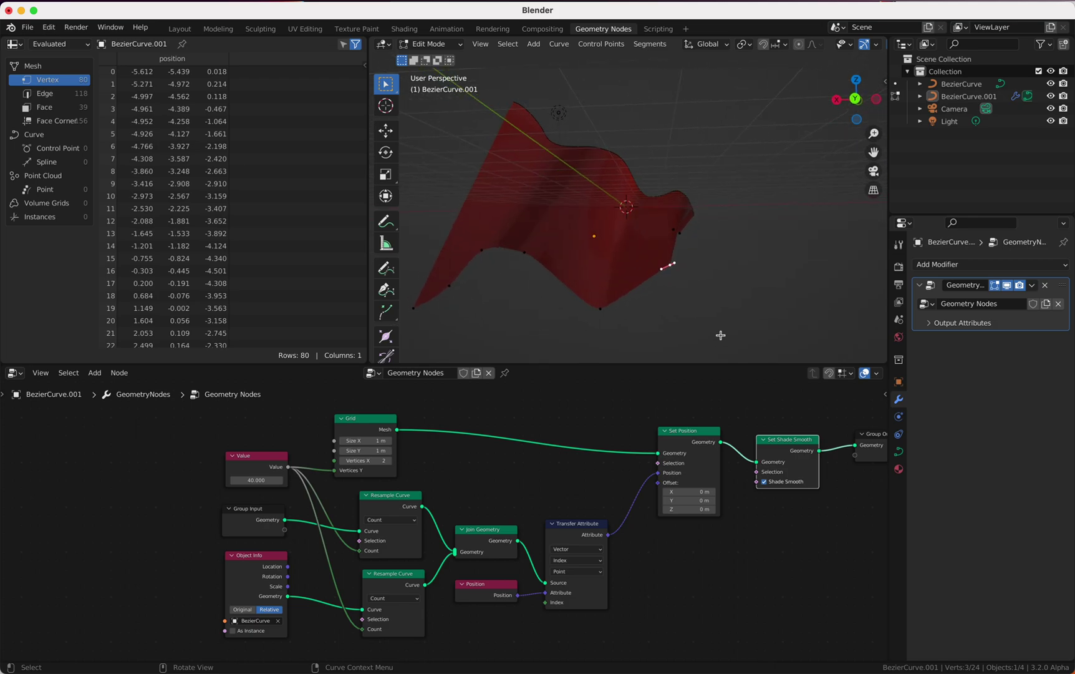